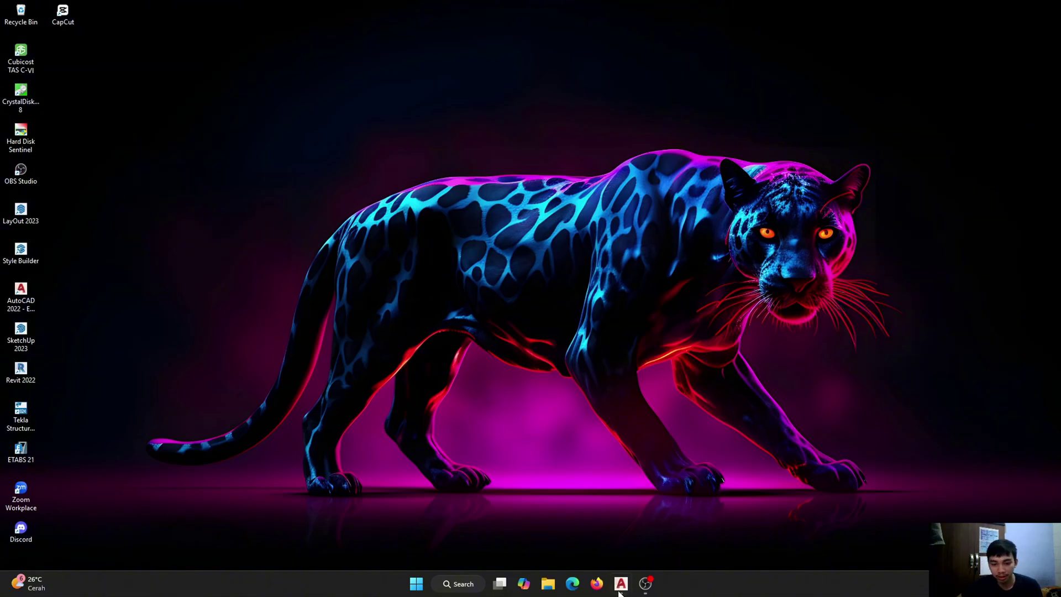
Switch to AutoCAD and draw a single horizontal line in the empty drawing with Ortho mode turned on
mouse_move(621, 583)
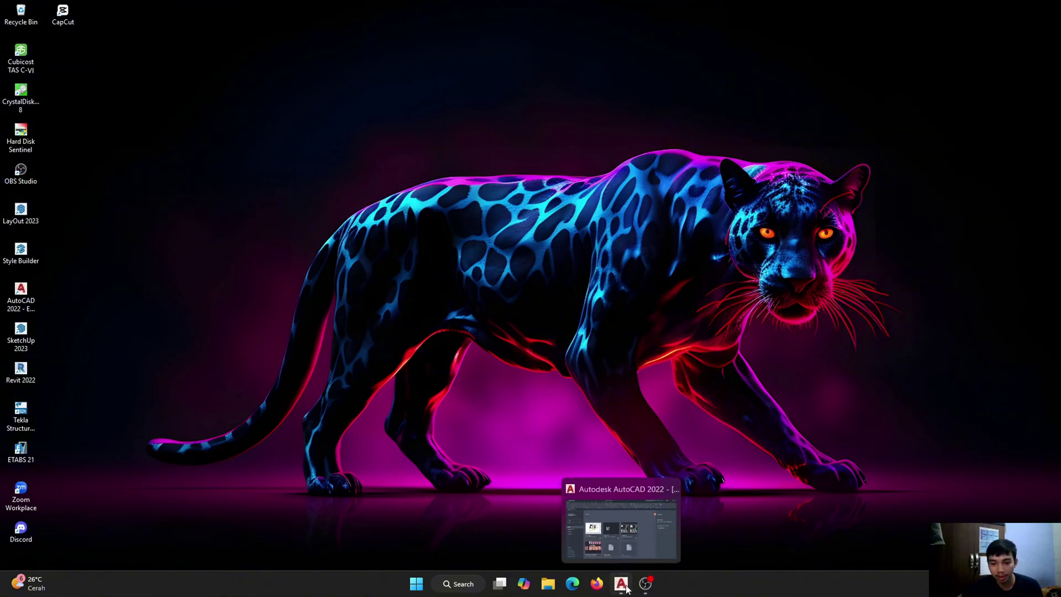
left_click(621, 541)
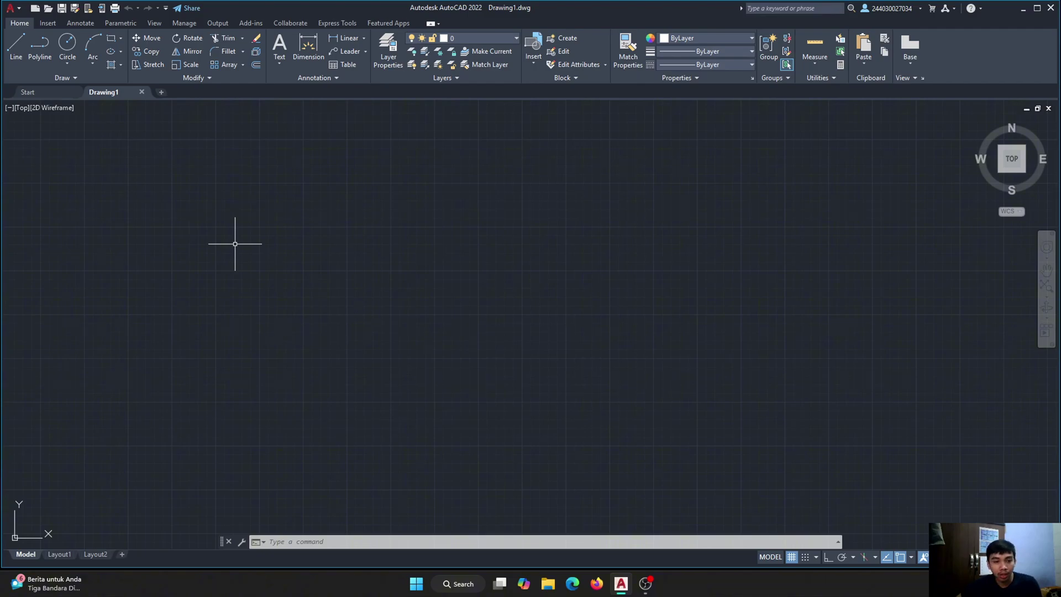
type("L")
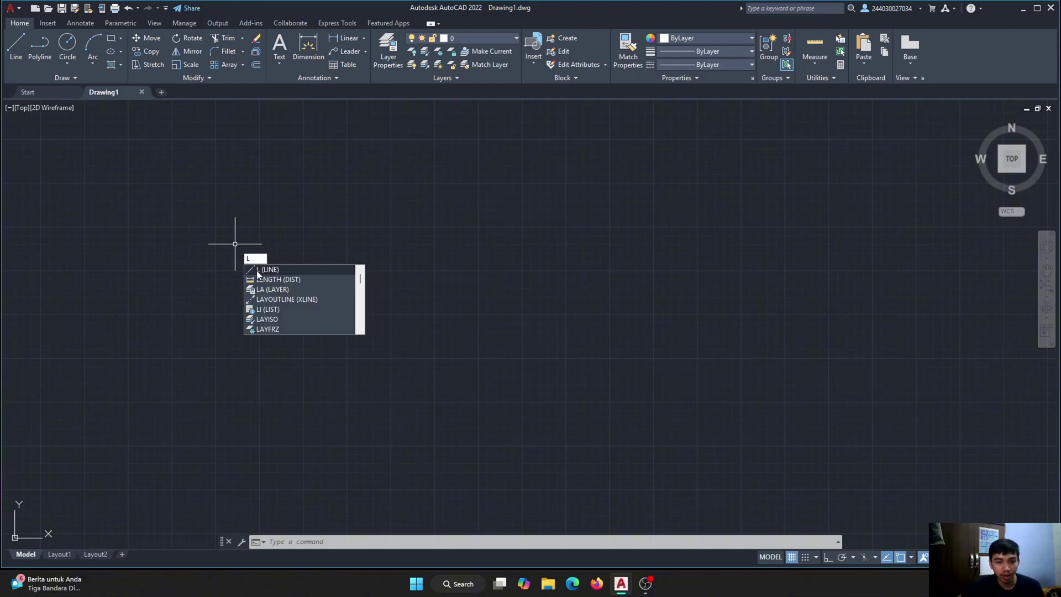
left_click(261, 270)
left_click(205, 237)
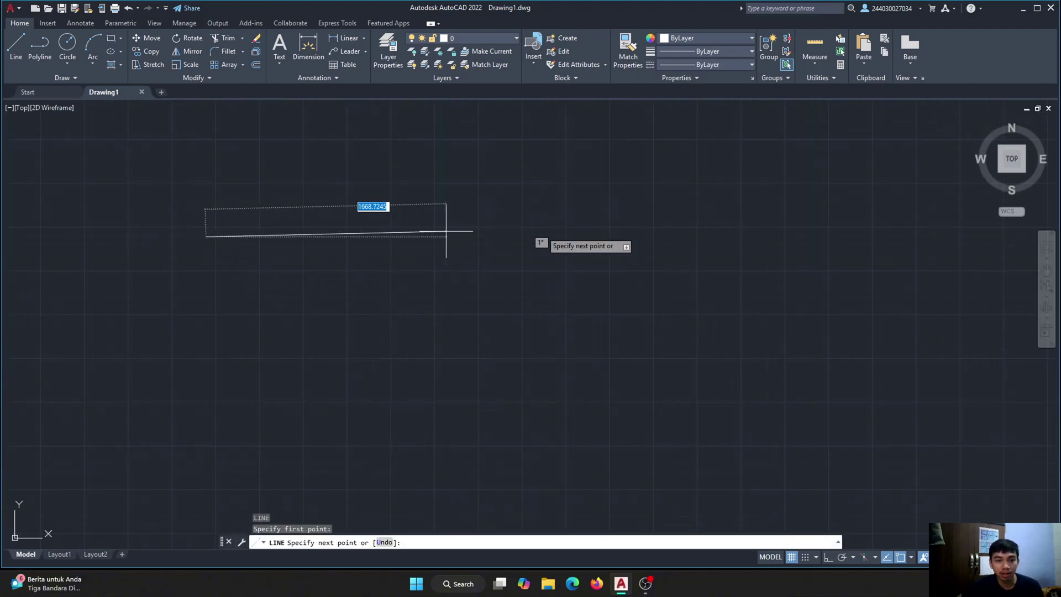
left_click(827, 557)
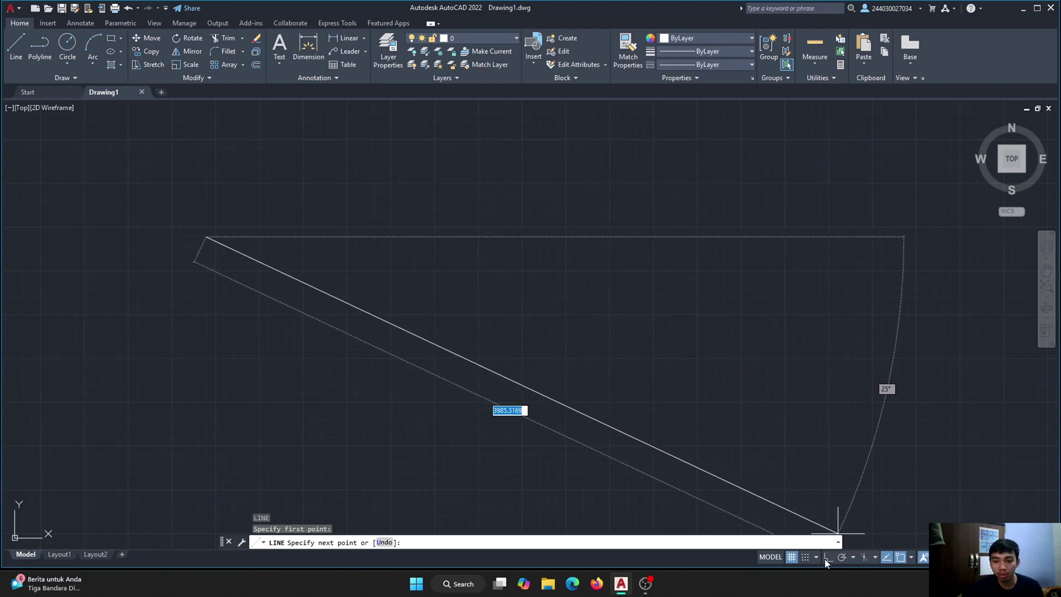
left_click(634, 194)
key("Escape")
scroll(594, 341, "down", 2)
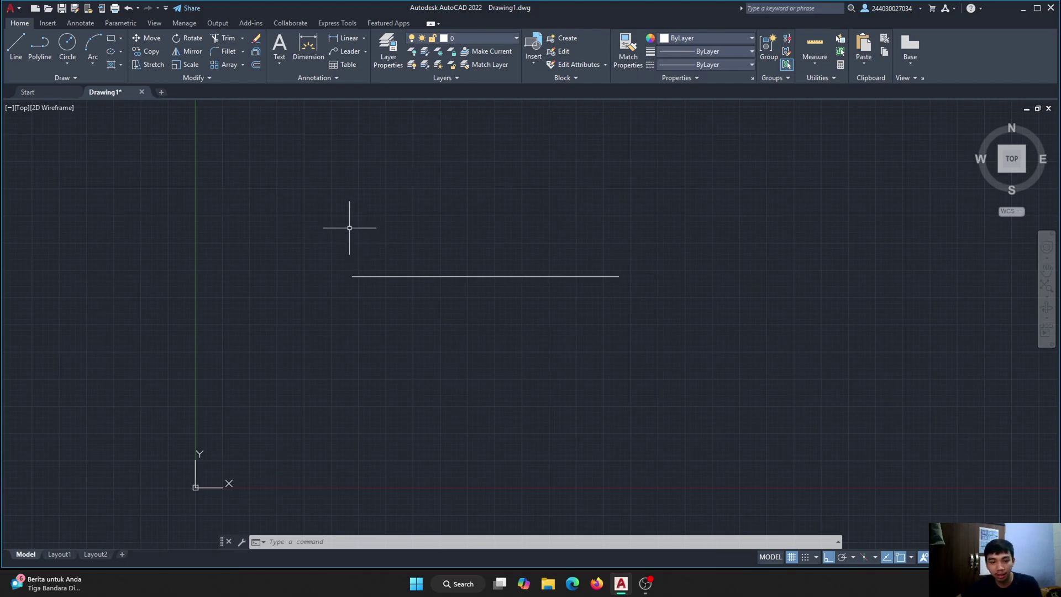
Draw a horizontal multiline above the single line, using Top justification and a scale of 20
type("L")
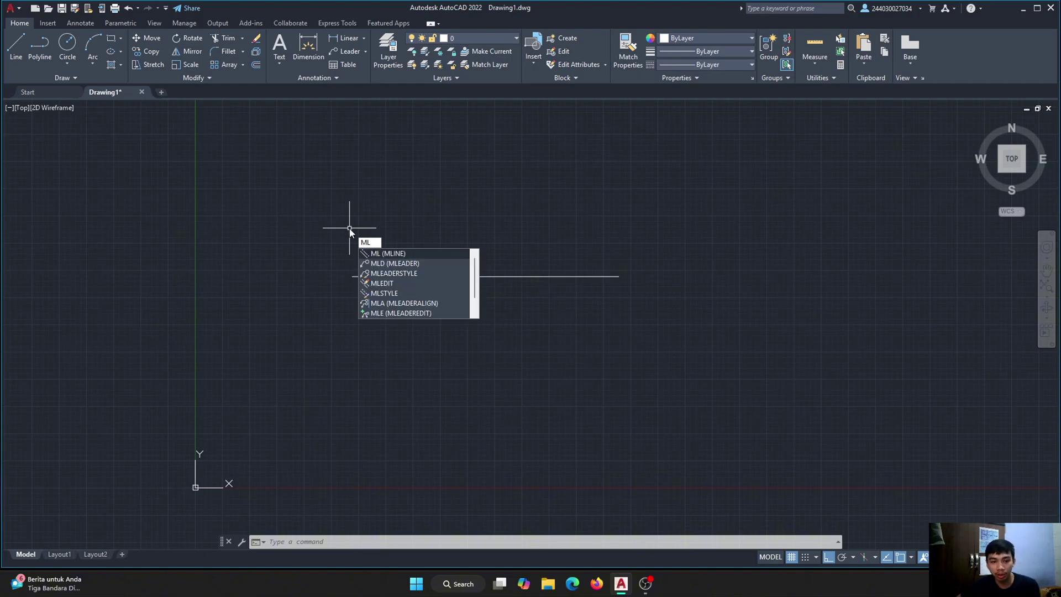
left_click(384, 253)
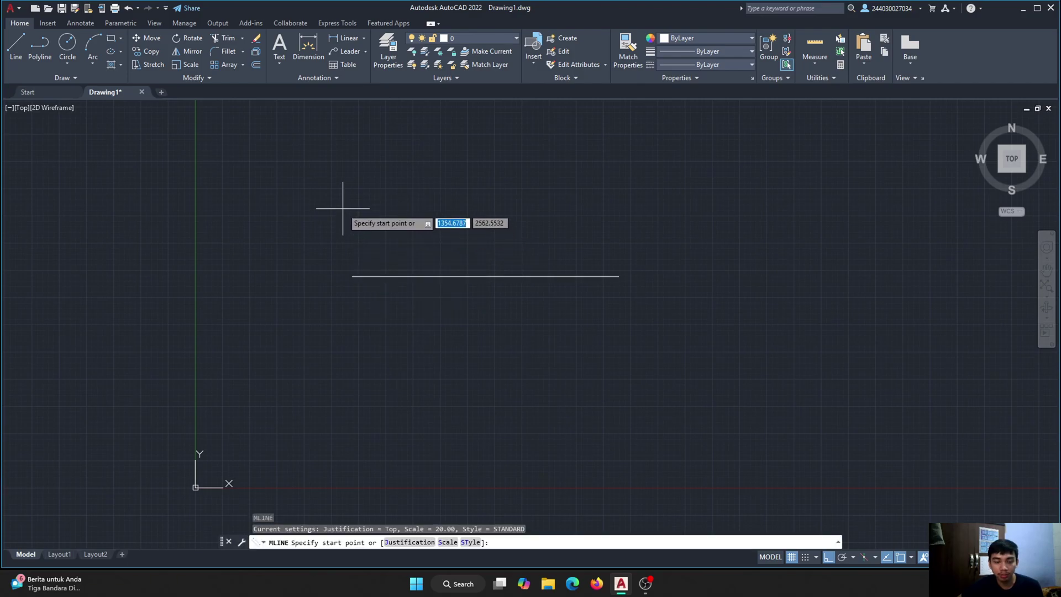
left_click(342, 209)
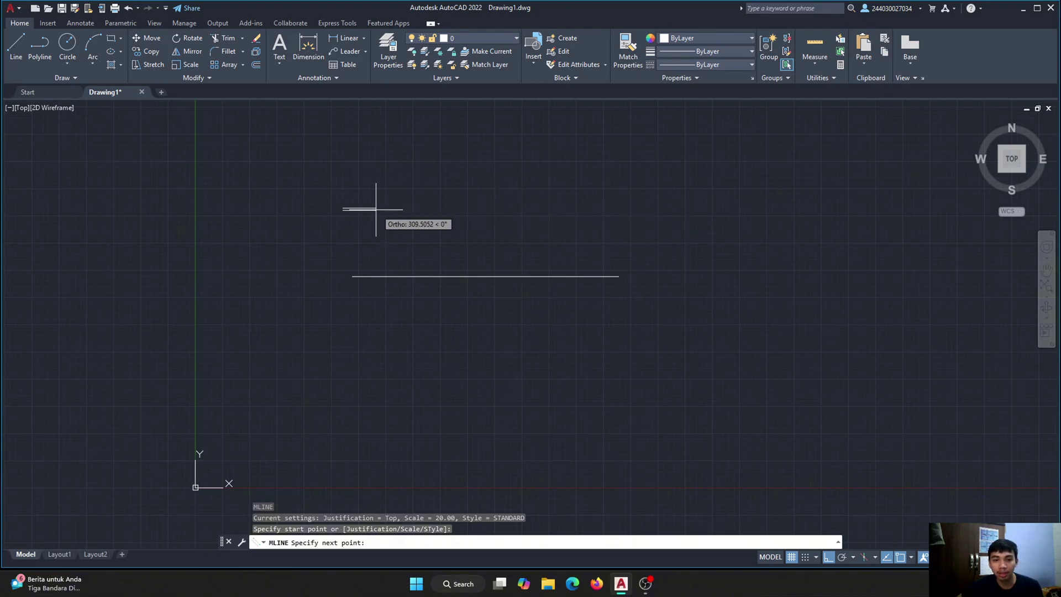
left_click(597, 209)
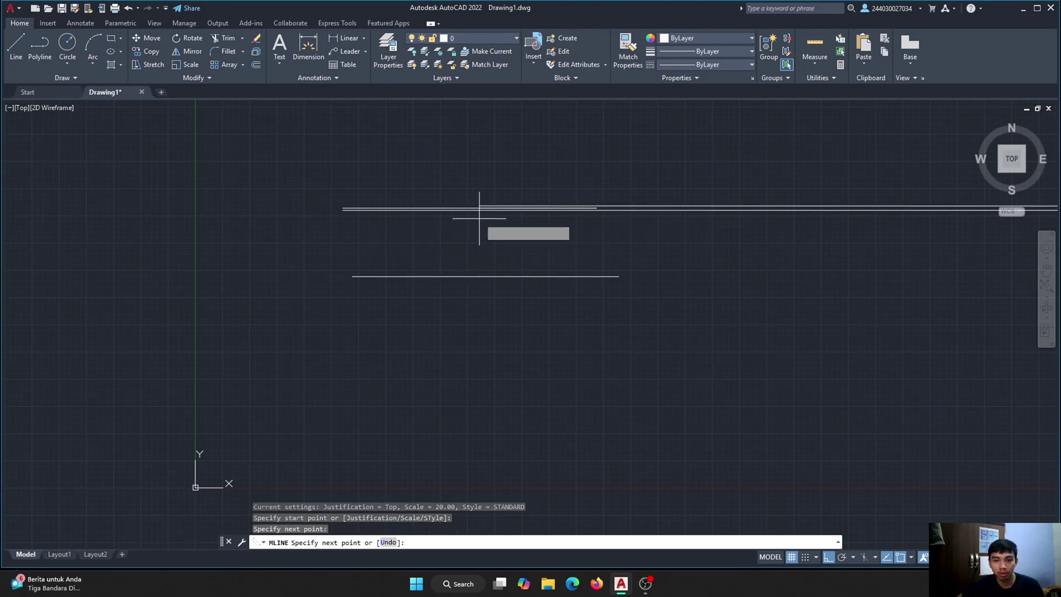
key("Return")
scroll(322, 219, "up", 6)
scroll(421, 169, "down", 2)
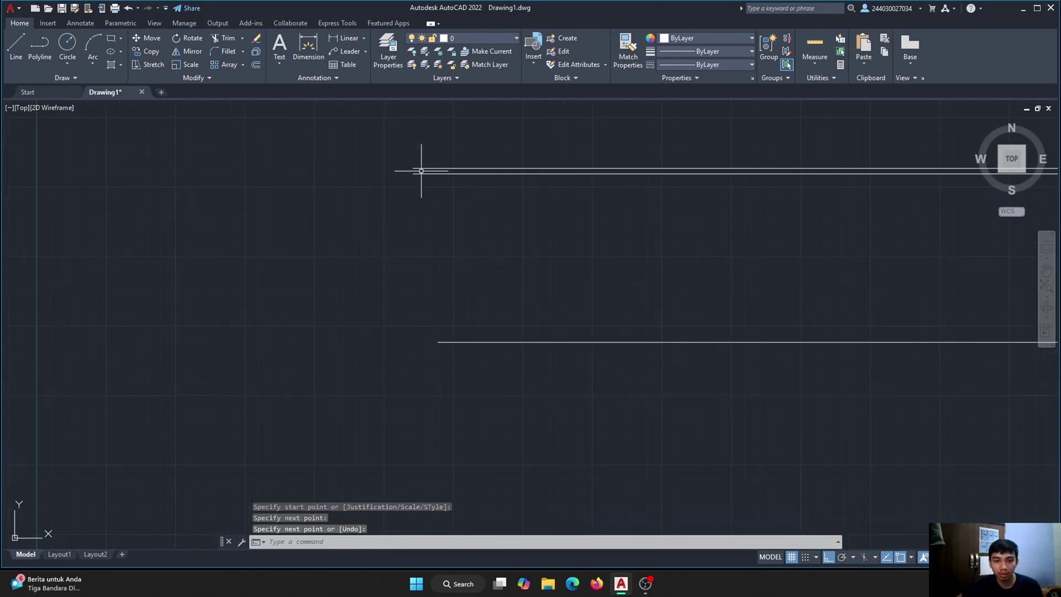
scroll(421, 170, "down", 4)
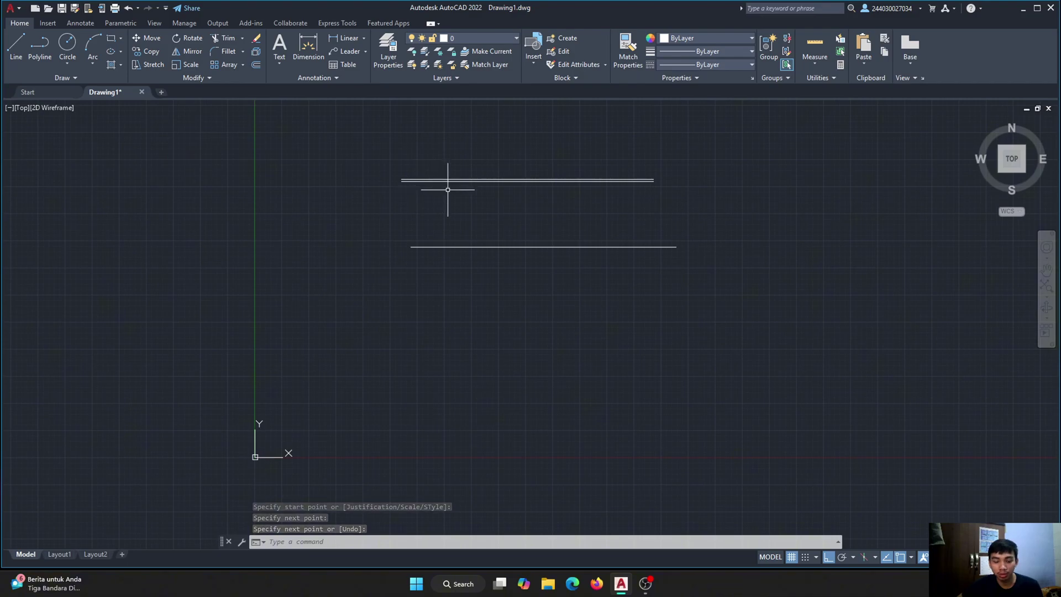
Set the multiline justification to Zero
type("ML")
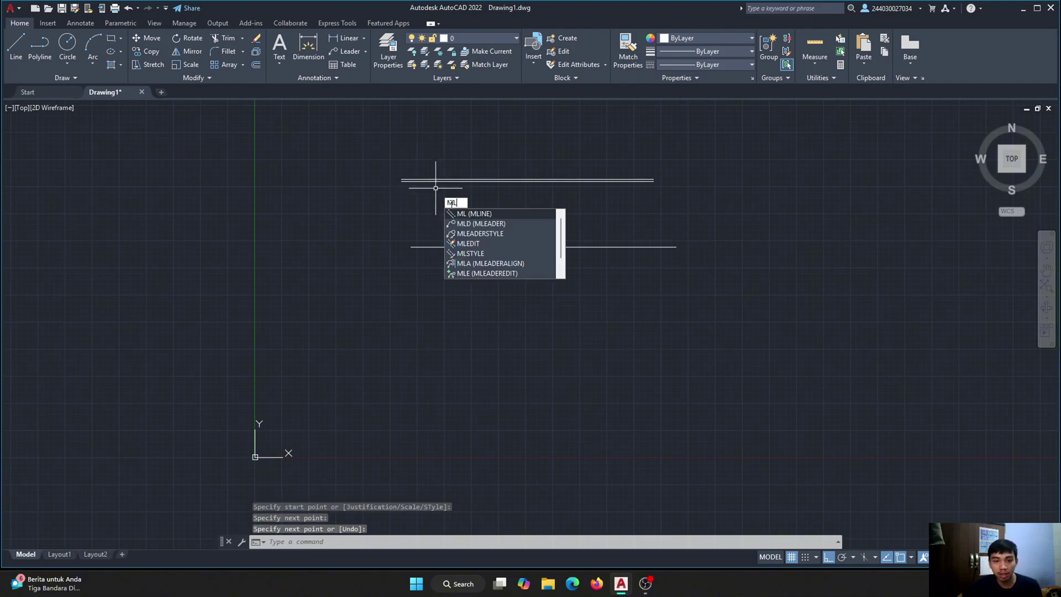
left_click(472, 214)
scroll(423, 218, "down", 3)
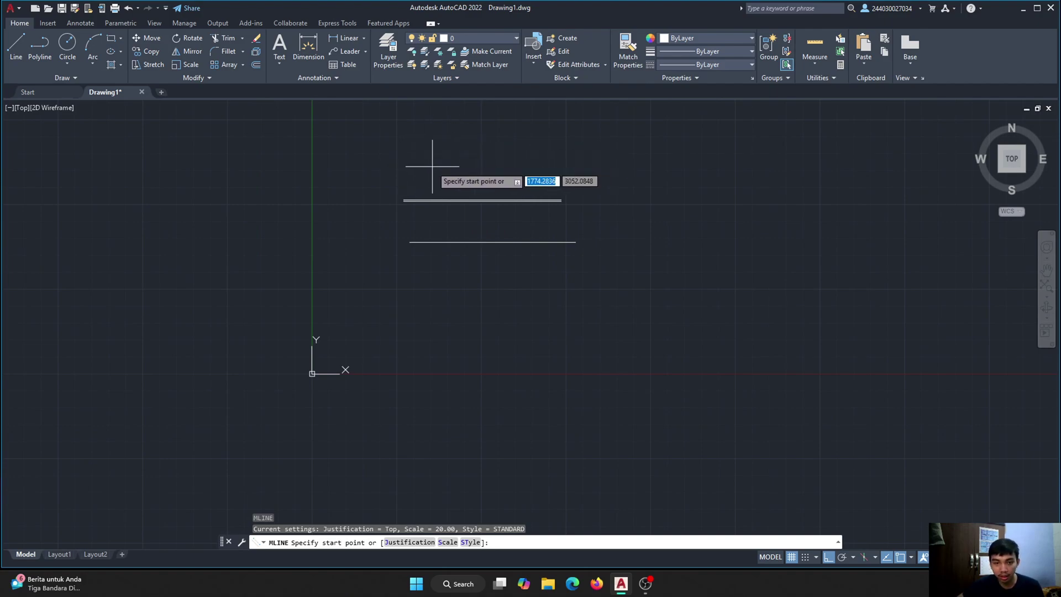
type("s")
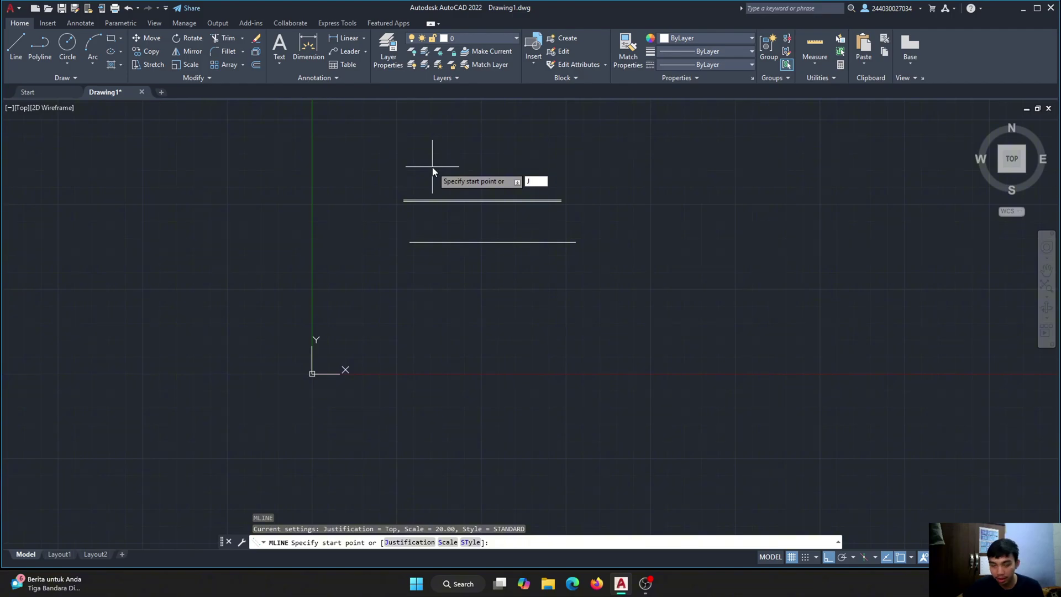
key("Return")
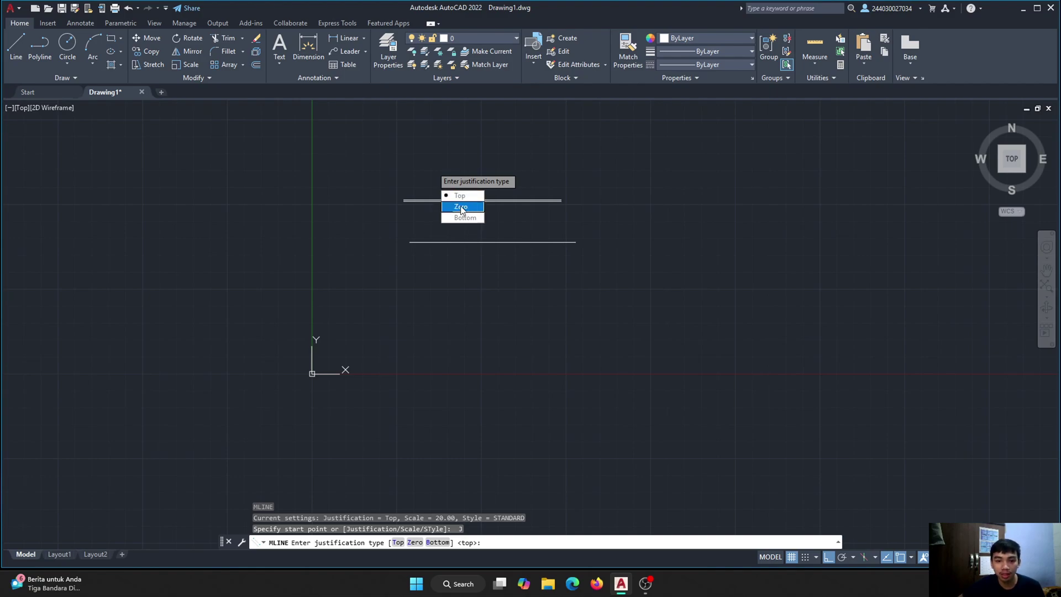
left_click(461, 208)
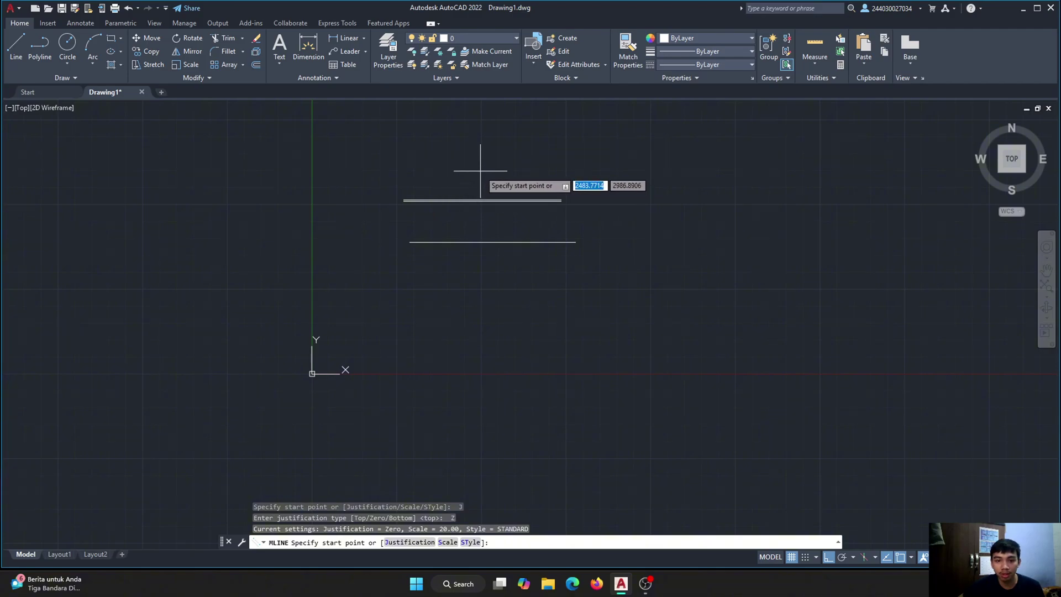
left_click(481, 170)
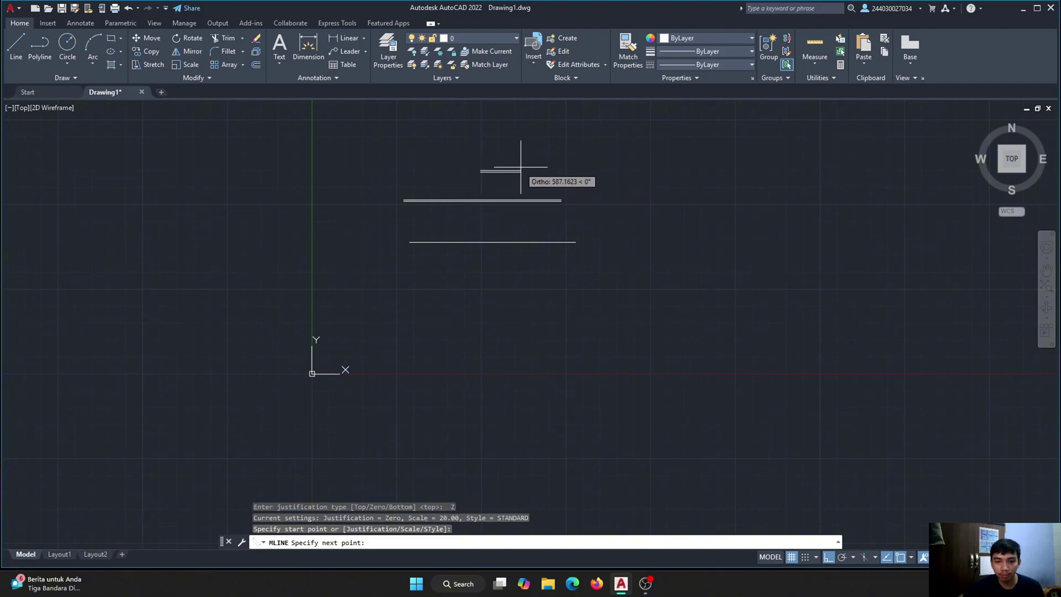
key("Escape")
Set the multiline scale to 300, keeping Zero as the justification
type("ML")
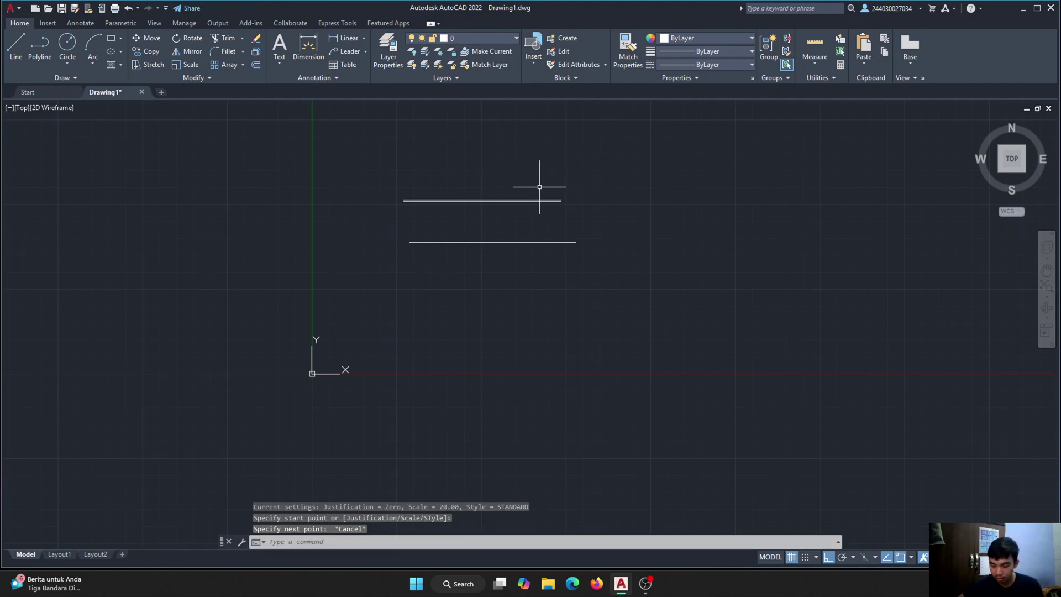
key("Return")
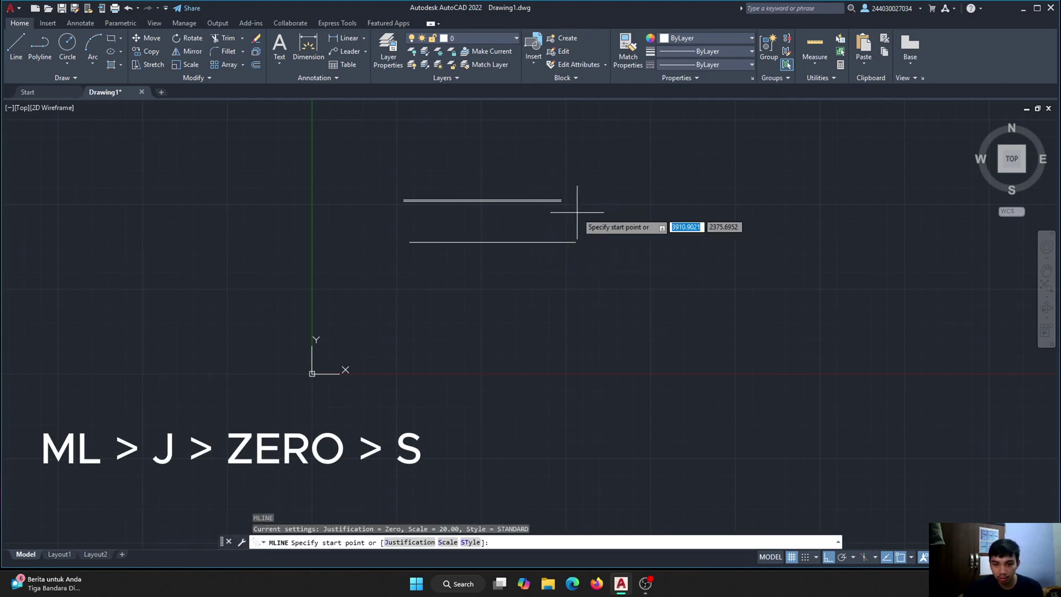
type("J")
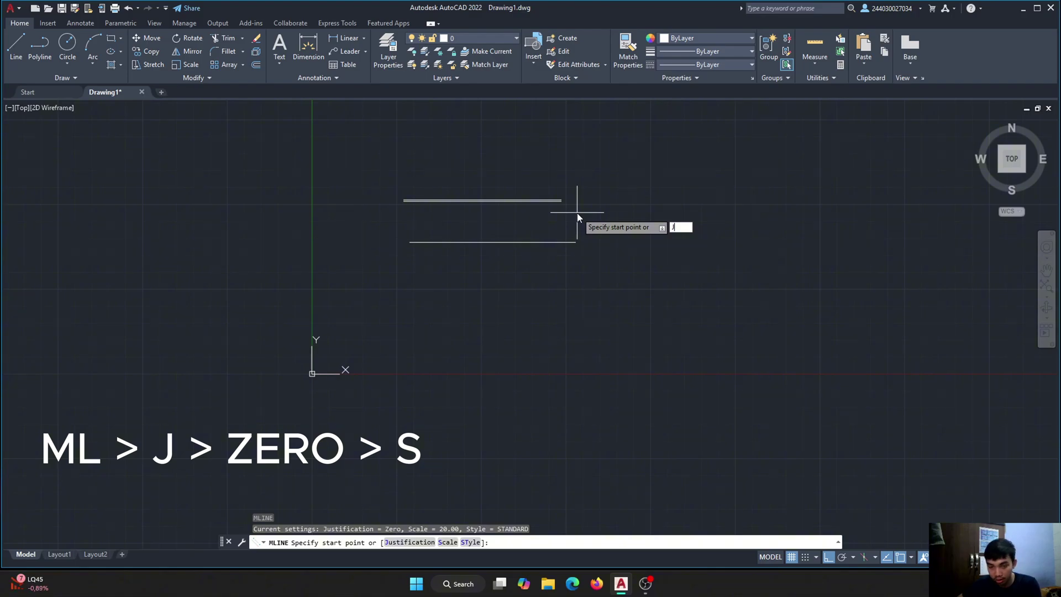
key("Return")
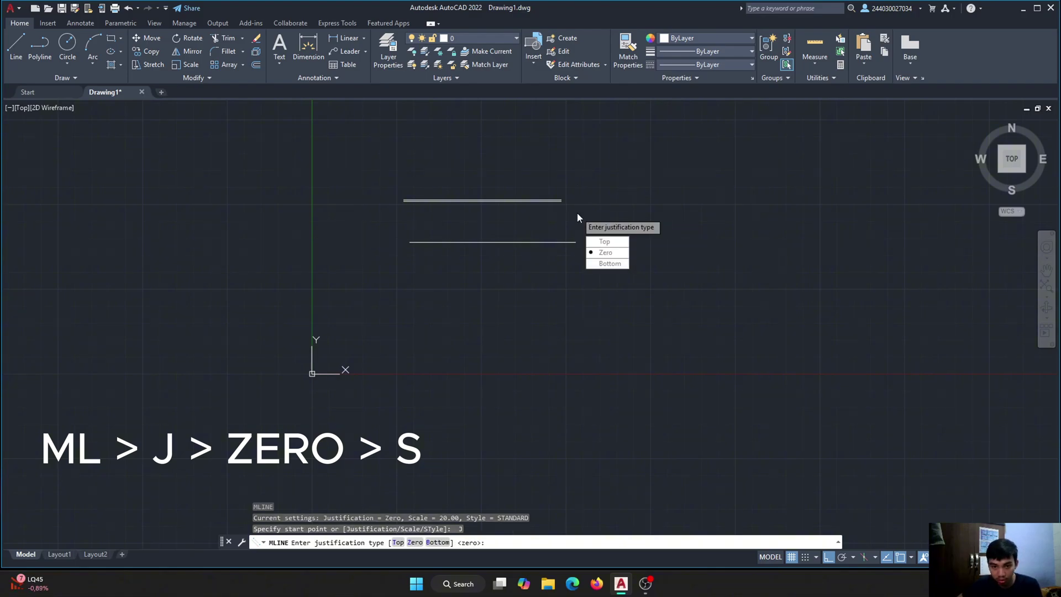
key("Return")
type("S")
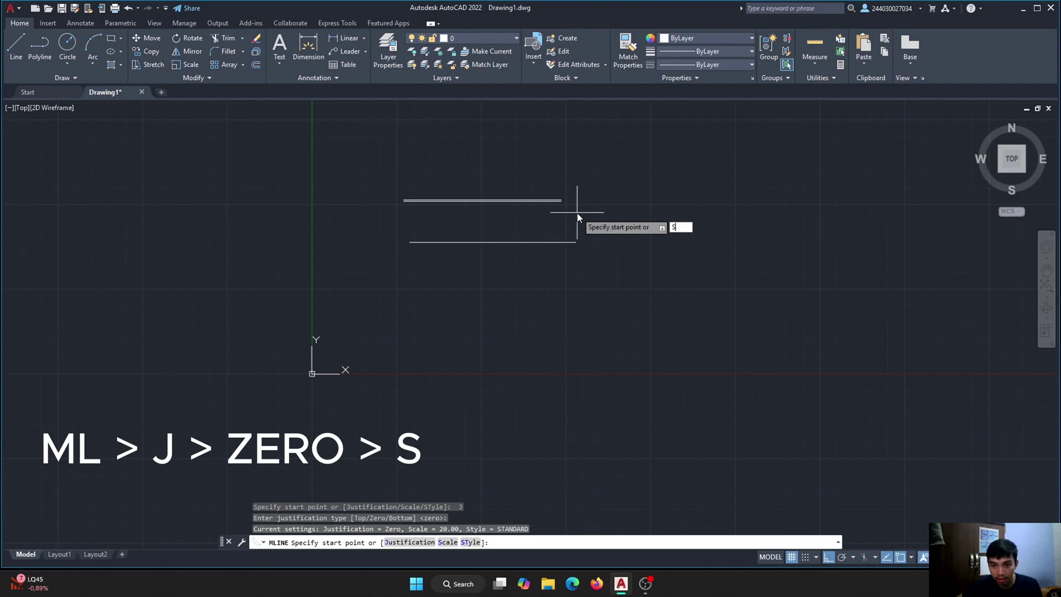
key("Return")
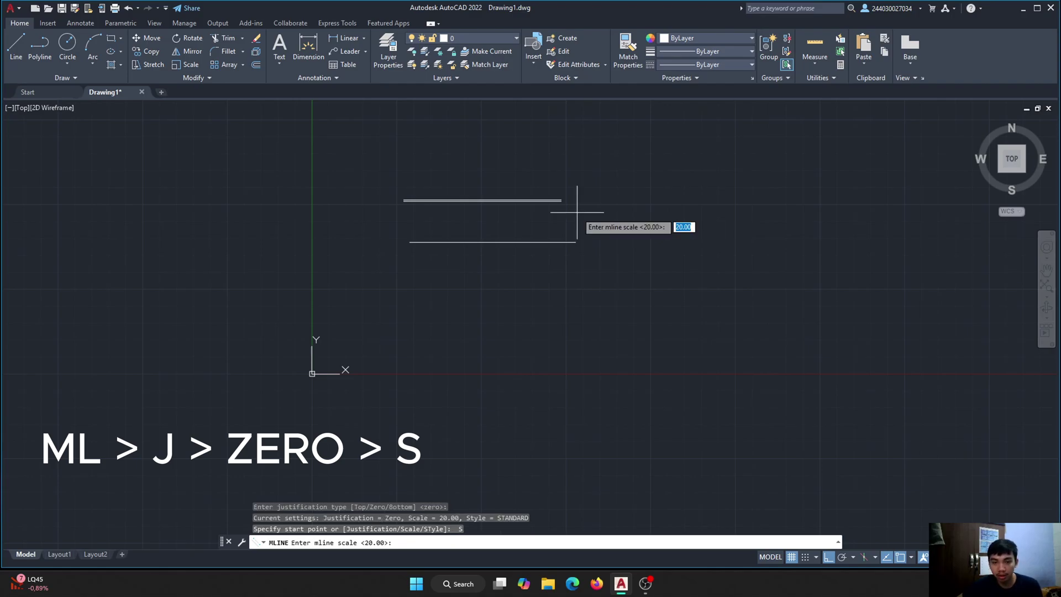
scroll(600, 211, "up", 2)
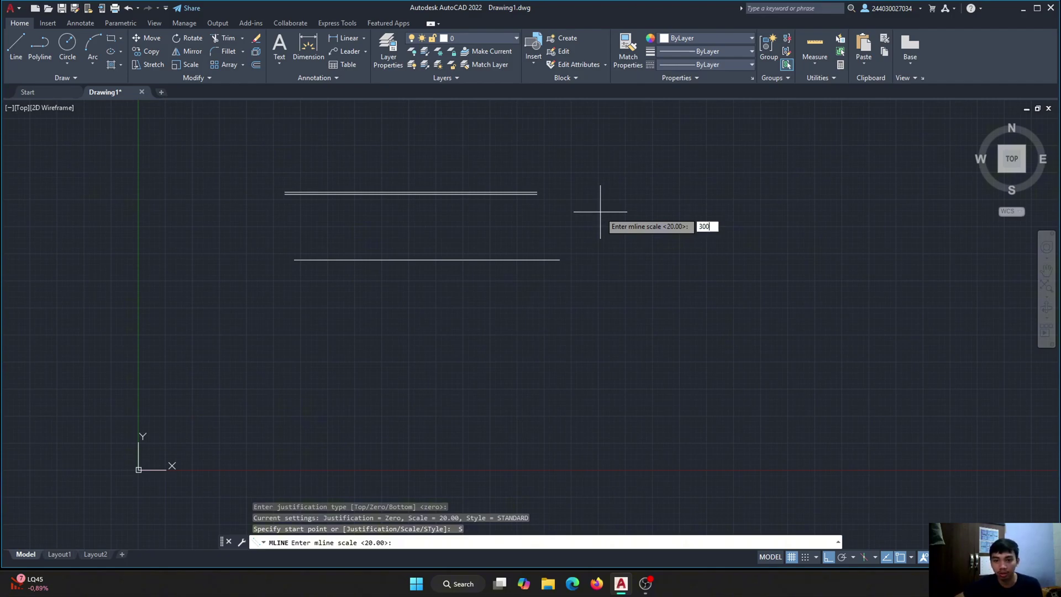
scroll(547, 204, "up", 2)
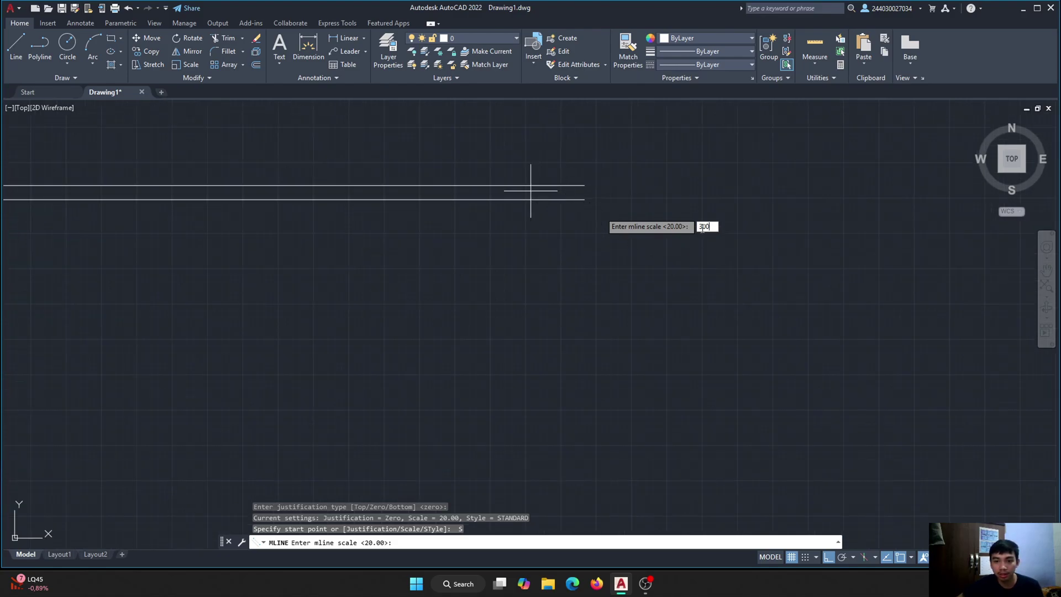
scroll(587, 250, "down", 2)
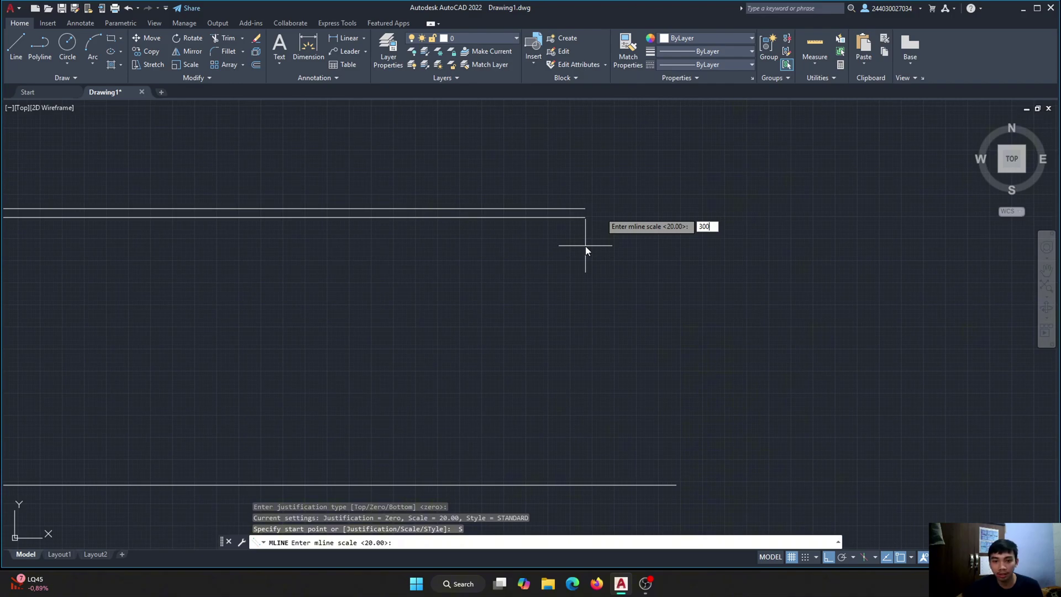
key("Return")
Draw a horizontal multiline at scale 300 that starts between the two existing objects and extends past their right ends
scroll(466, 166, "down", 5)
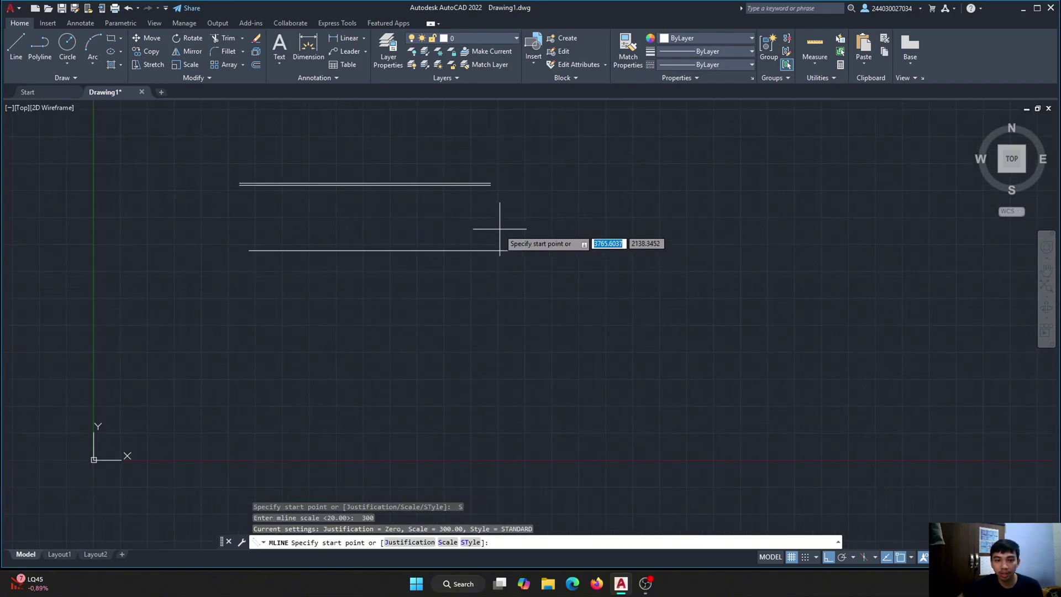
left_click(455, 217)
left_click(751, 216)
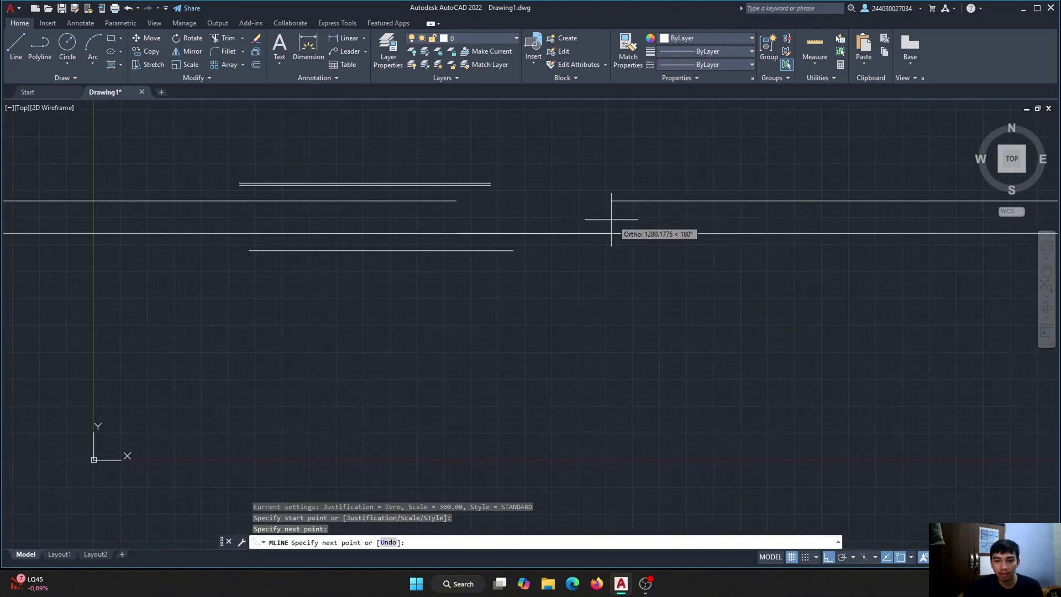
key("Return")
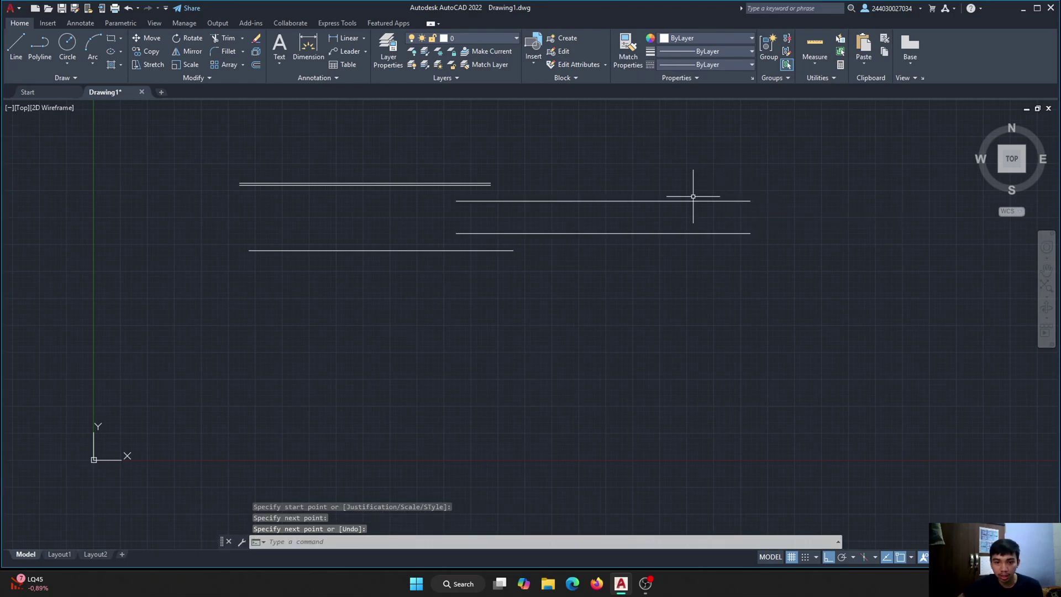
Measure the gap between the scale-300 multiline's two lines at its left end with a preview dimension, without placing it
scroll(638, 235, "down", 4)
scroll(638, 230, "up", 6)
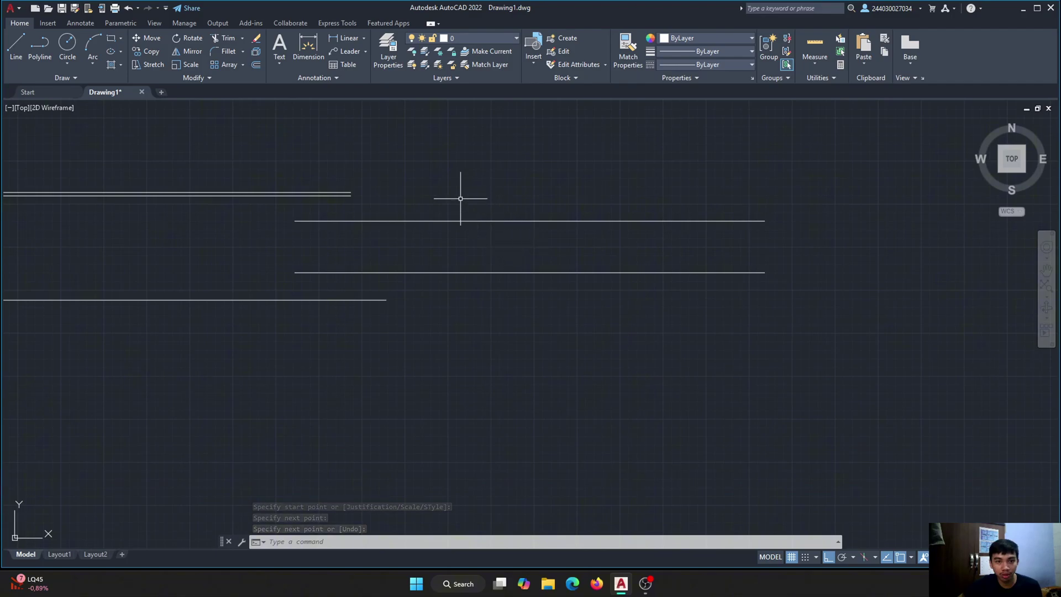
left_click(309, 47)
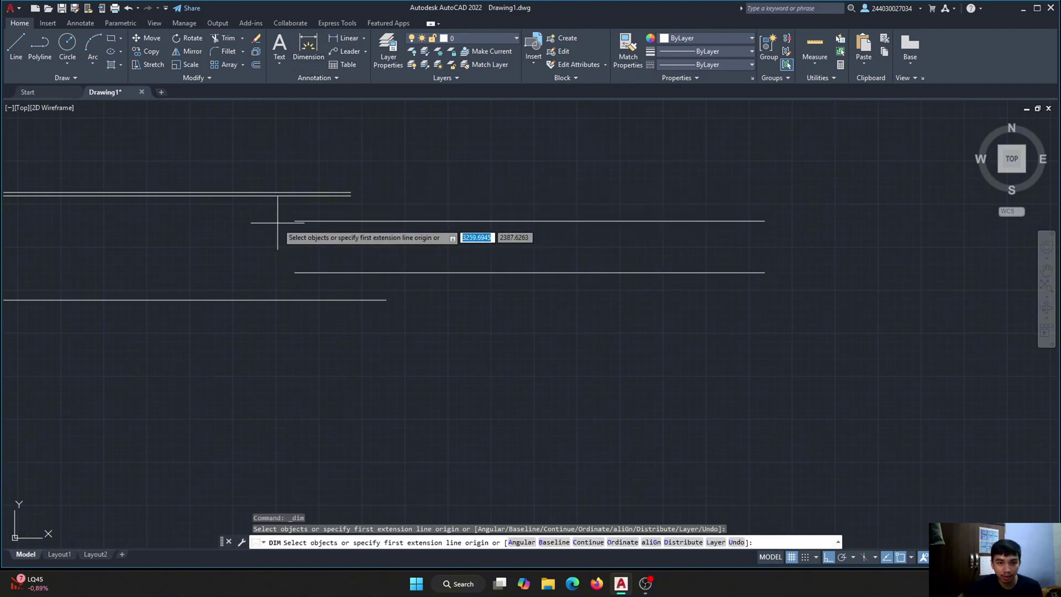
left_click(295, 221)
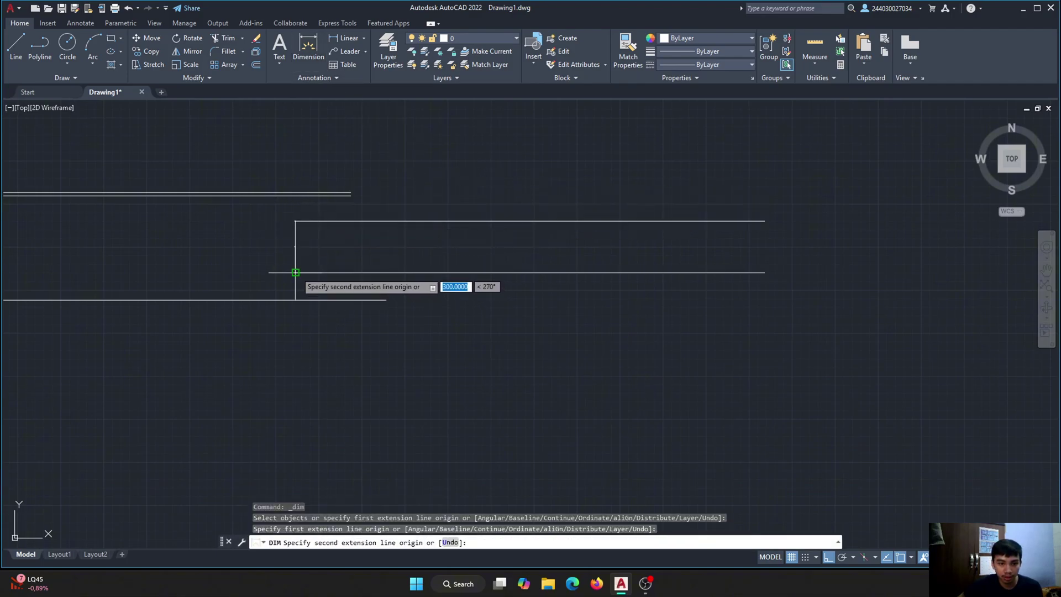
left_click(294, 273)
scroll(292, 238, "up", 8)
scroll(276, 202, "up", 4)
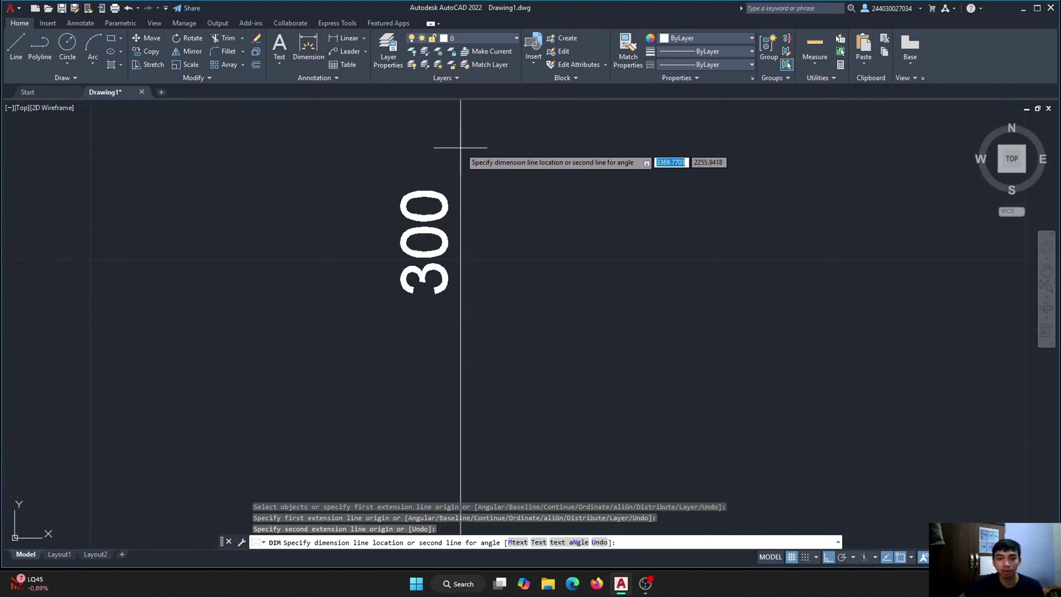
scroll(462, 216, "down", 6)
scroll(461, 217, "down", 5)
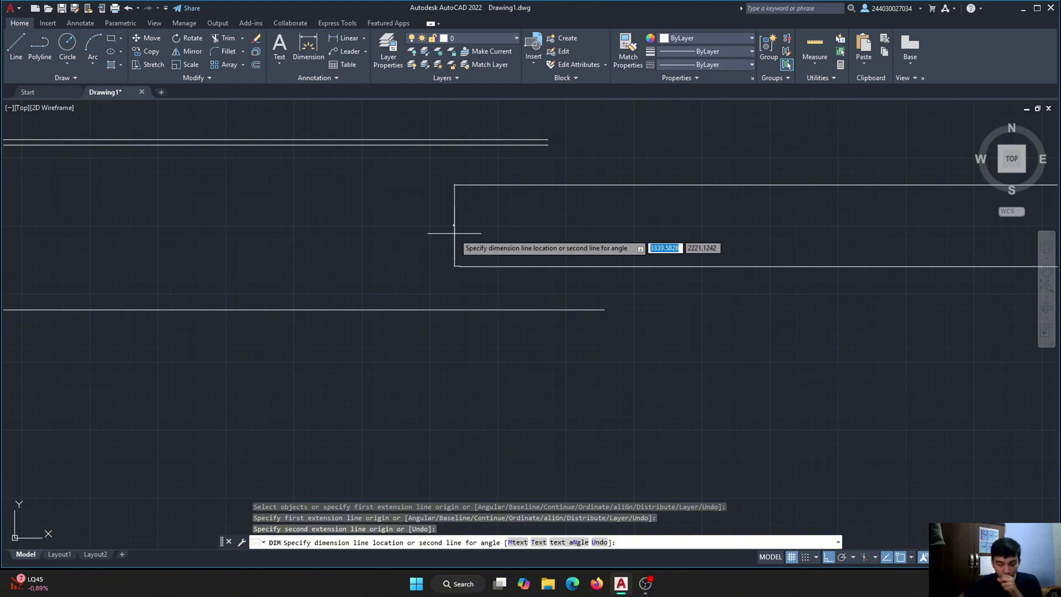
key("Escape")
scroll(417, 242, "down", 4)
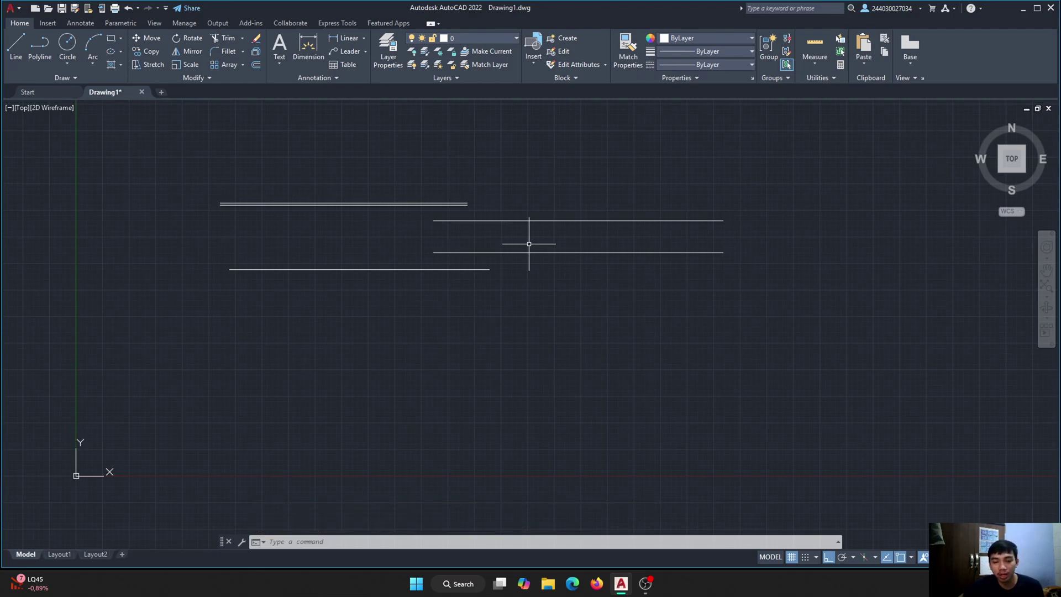
Draw three connected lines below the existing single line, from its right end back to its left end, to form a closed rectangle
scroll(503, 243, "down", 4)
scroll(504, 259, "up", 2)
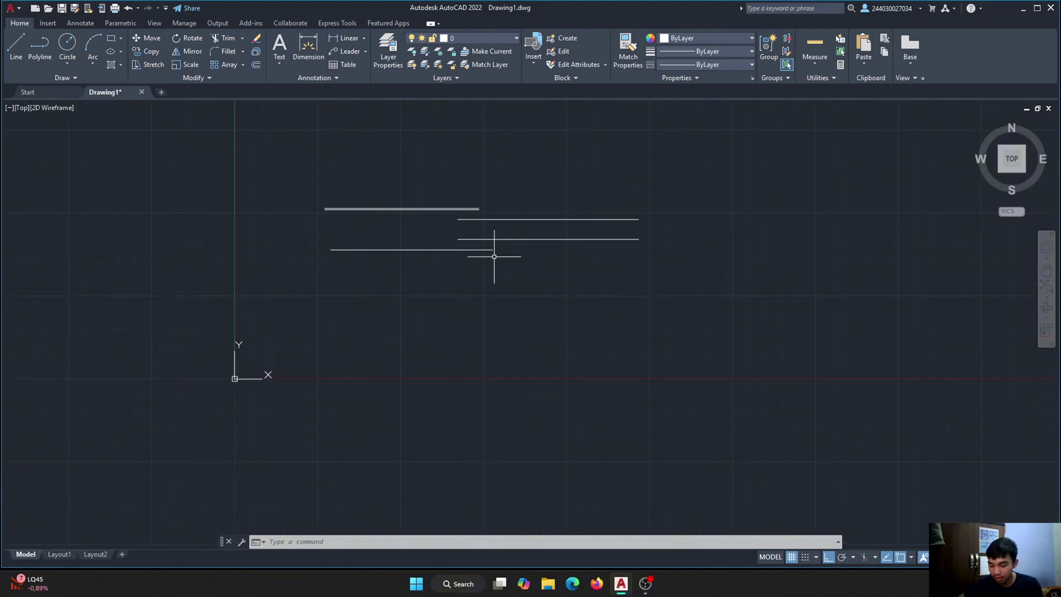
type("l")
key("Return")
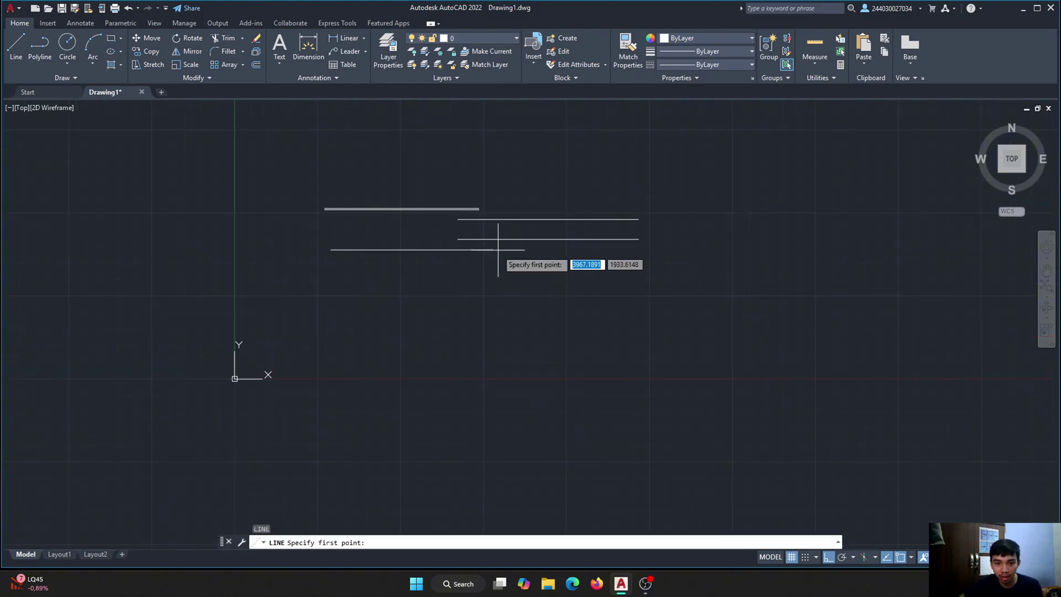
left_click(493, 249)
left_click(492, 335)
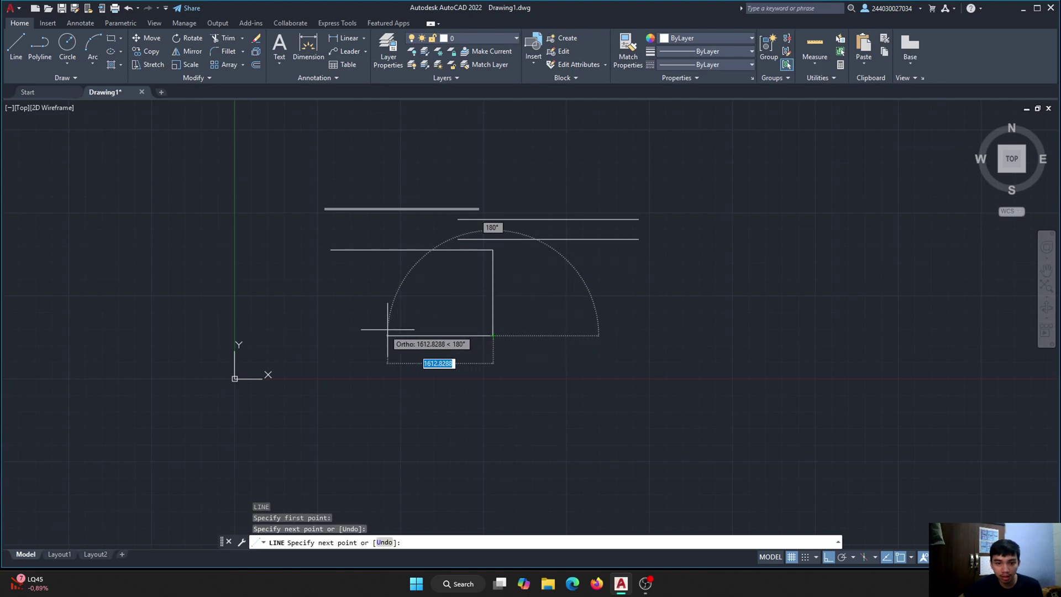
left_click(331, 335)
left_click(331, 250)
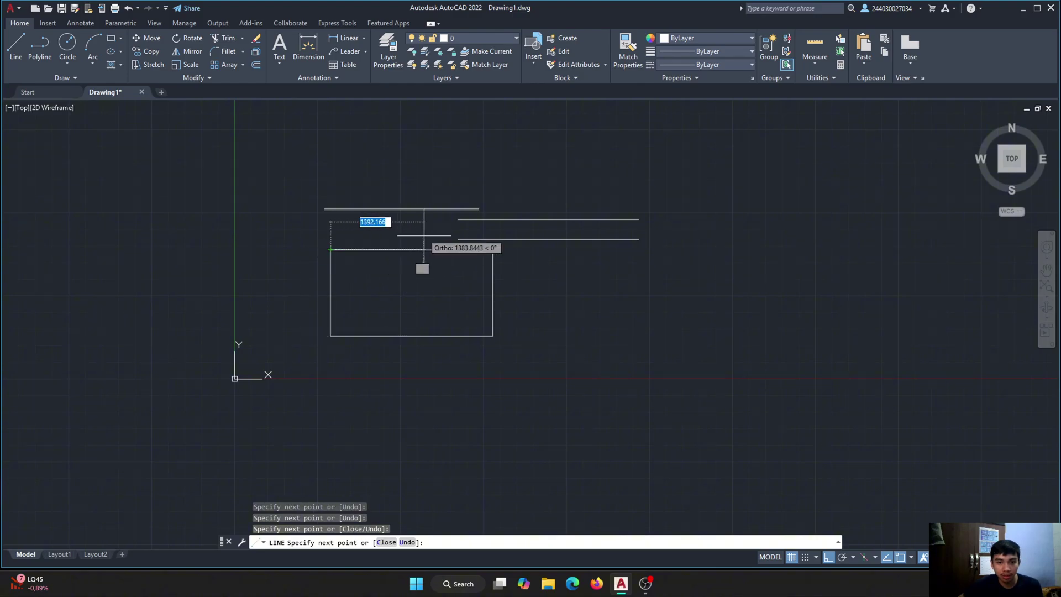
key("Escape")
Select the rectangle's sides one at a time to check whether they are separate lines
left_click(504, 272)
left_click(472, 268)
left_click(424, 244)
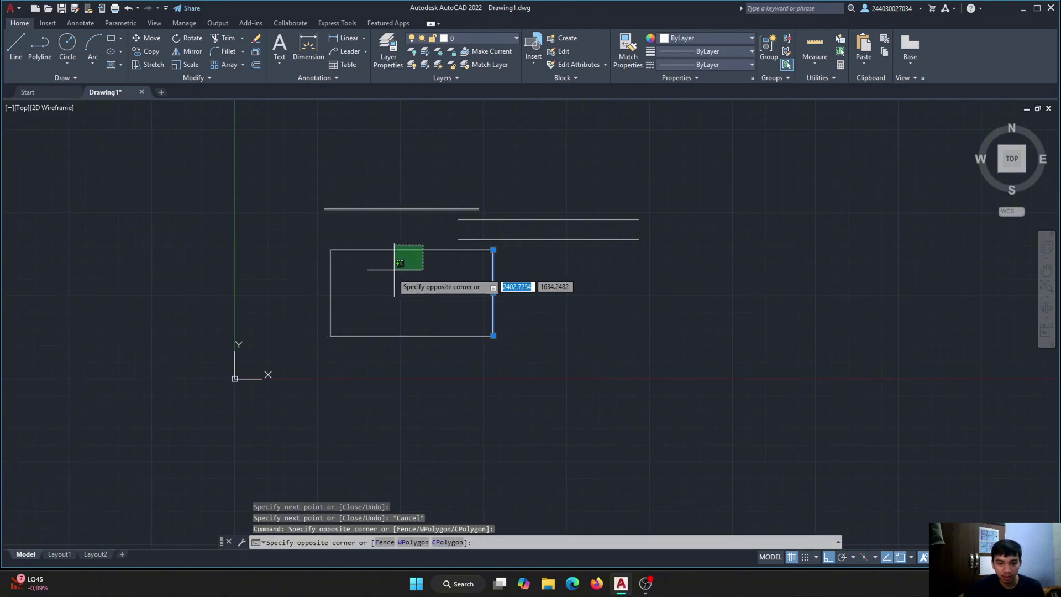
left_click(386, 277)
left_click(369, 275)
left_click(318, 279)
key("Escape")
left_click(418, 339)
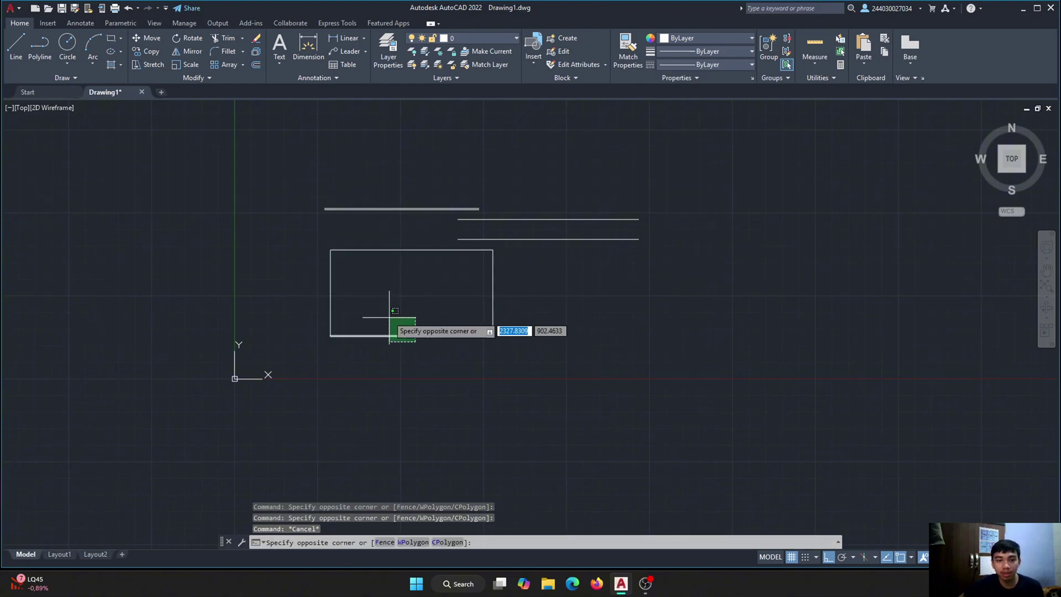
left_click(378, 267)
key("Escape")
left_click(379, 264)
left_click(366, 242)
key("Escape")
left_click(363, 274)
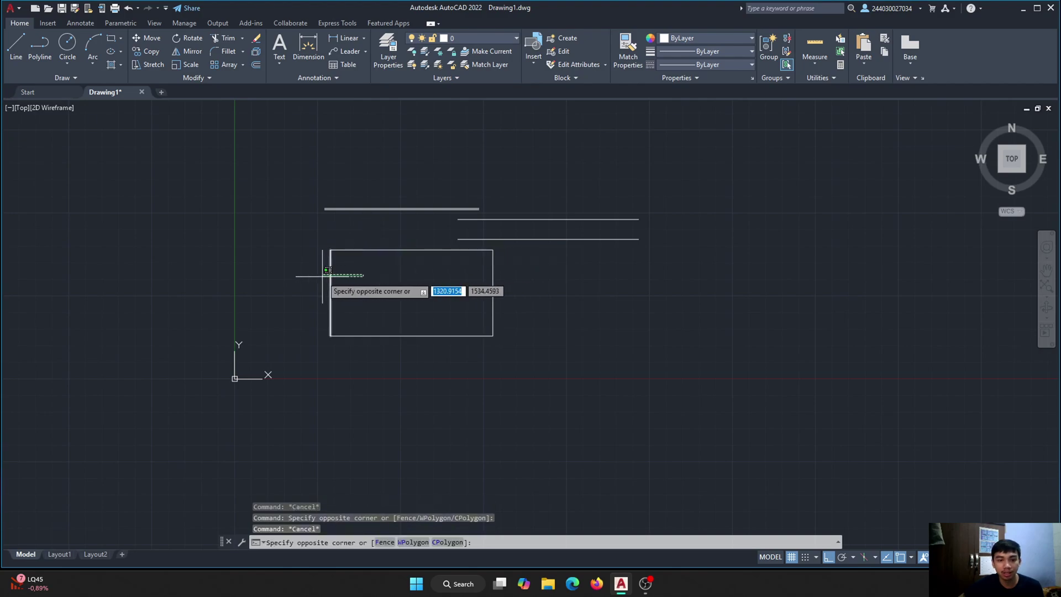
left_click(322, 276)
key("Escape")
left_click(582, 290)
key("Escape")
left_click(513, 279)
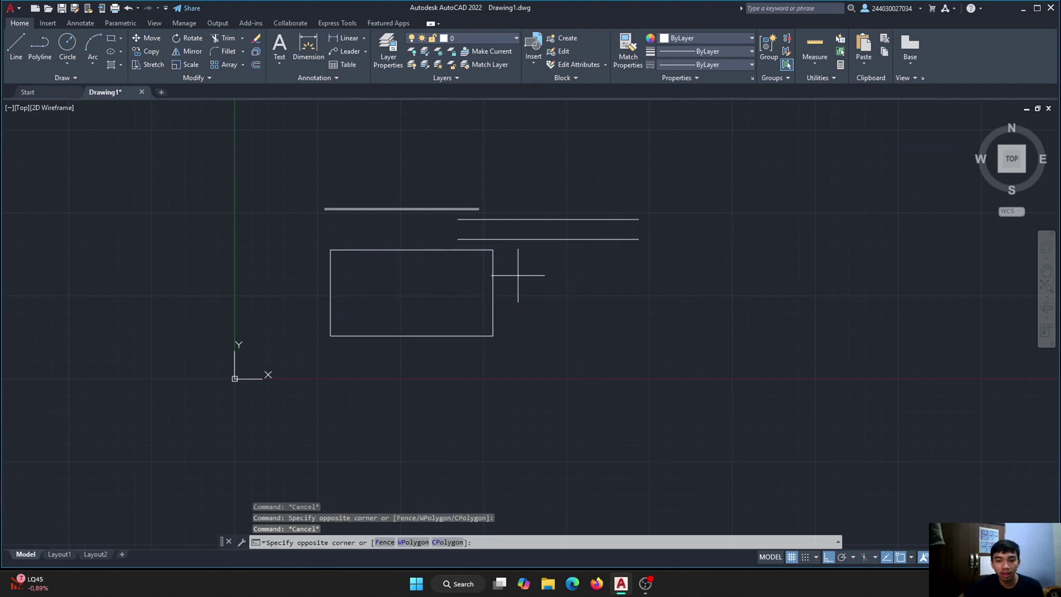
left_click(473, 275)
key("Escape")
left_click(417, 273)
left_click(388, 240)
key("Escape")
left_click(351, 261)
left_click(320, 278)
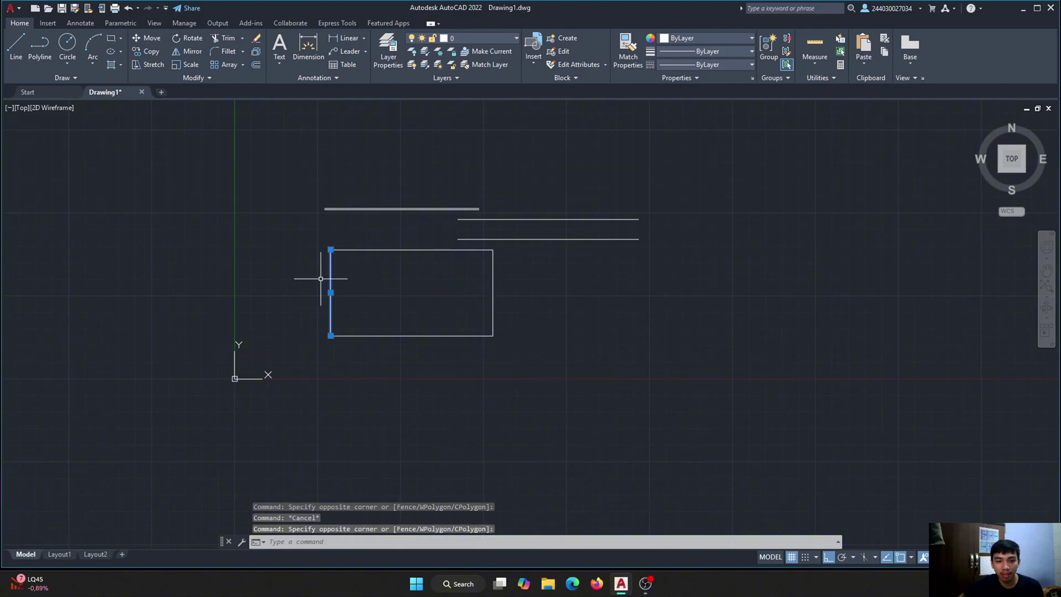
key("Escape")
scroll(372, 265, "up", 4)
scroll(386, 270, "down", 2)
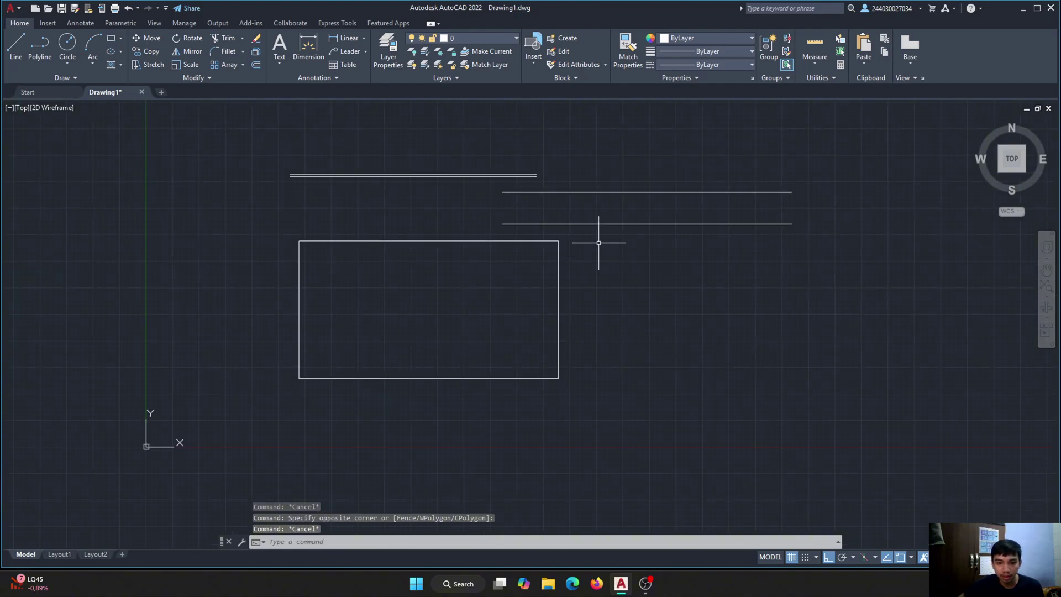
Compare selecting all four sides of the rectangle together with selecting only its top side, clearing each selection
left_click(583, 234)
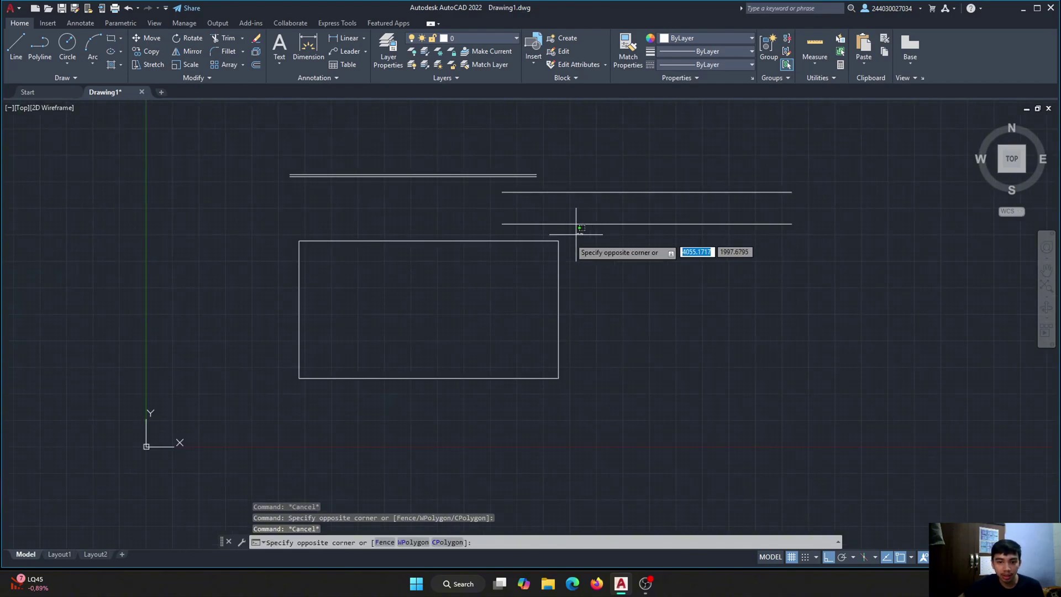
left_click(273, 396)
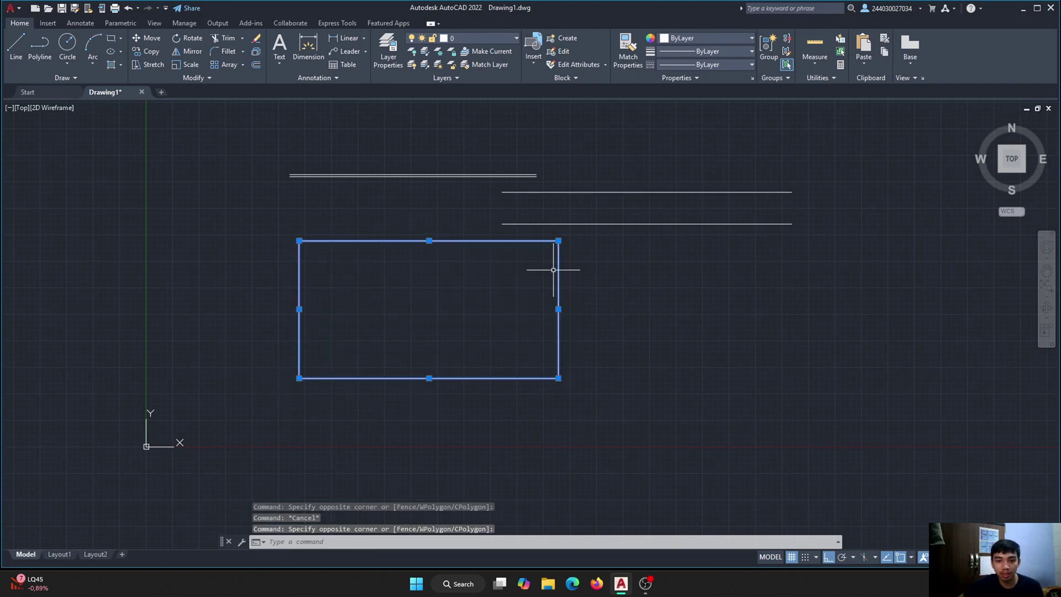
key("Escape")
left_click(466, 239)
left_click(473, 243)
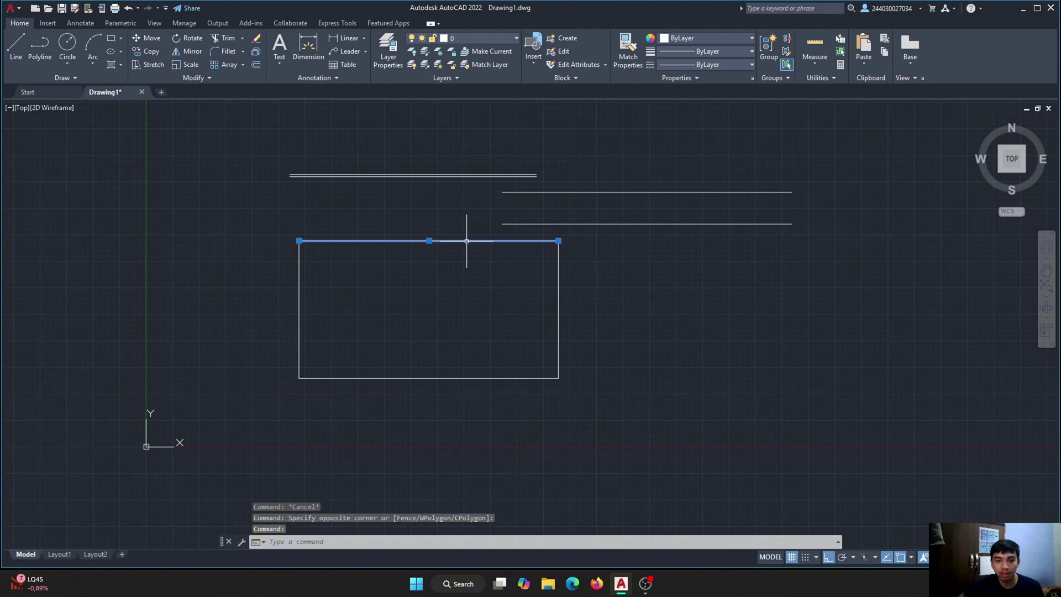
key("Escape")
Join the rectangle's four lines into one polyline and check that it selects as a single object
mouse_move(596, 244)
left_mouse_down()
mouse_move(370, 382)
mouse_move(545, 285)
left_mouse_up()
left_click(581, 232)
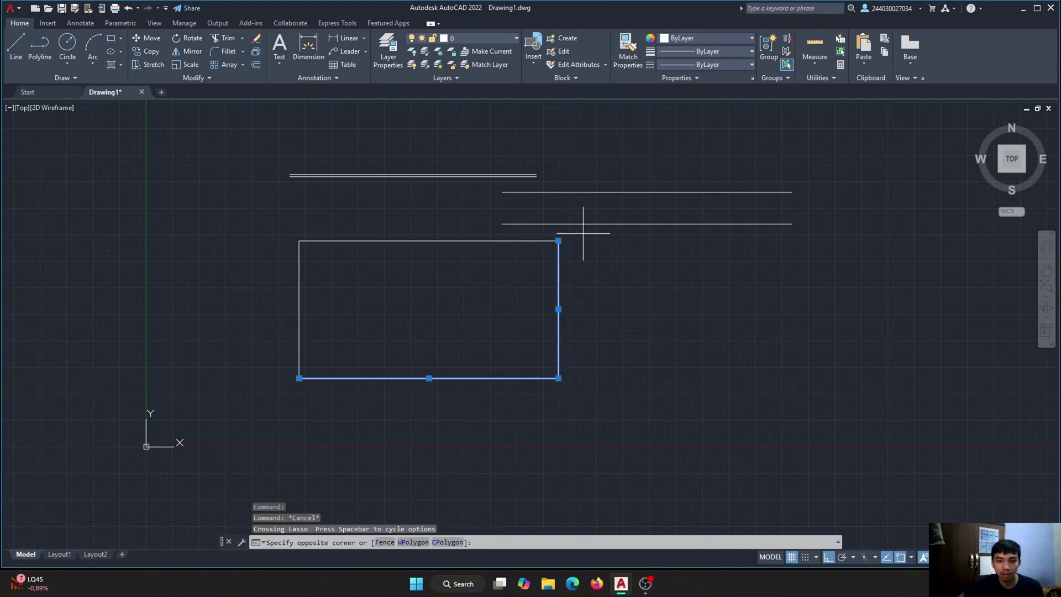
left_click(252, 444)
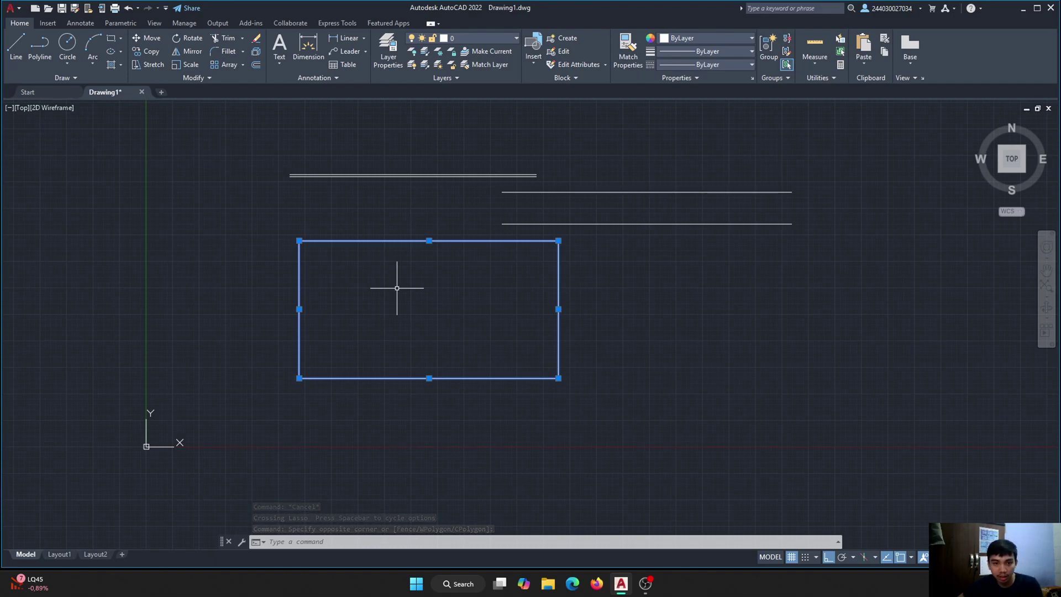
type("J")
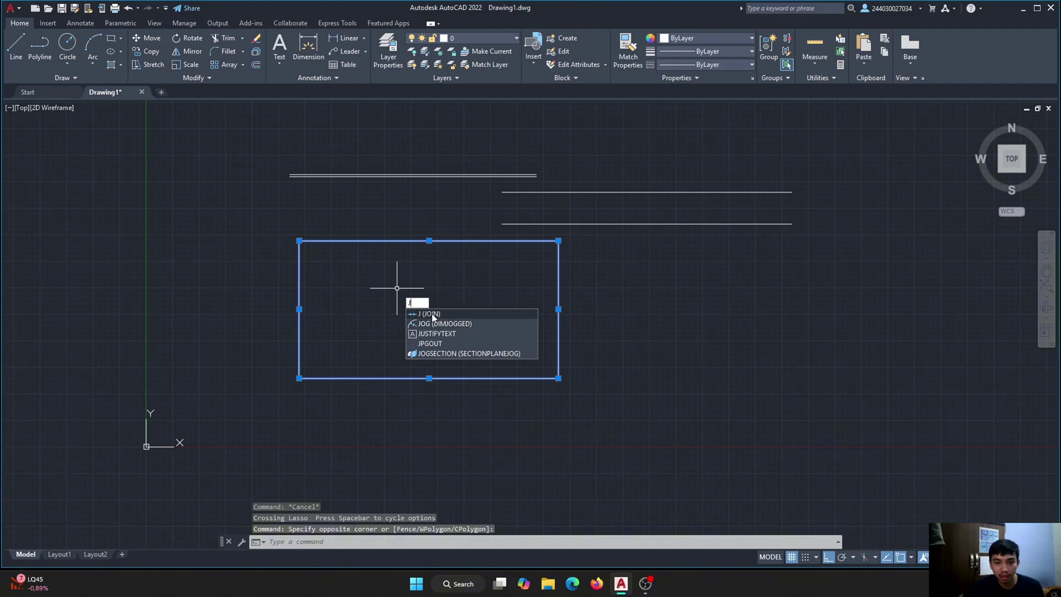
left_click(432, 313)
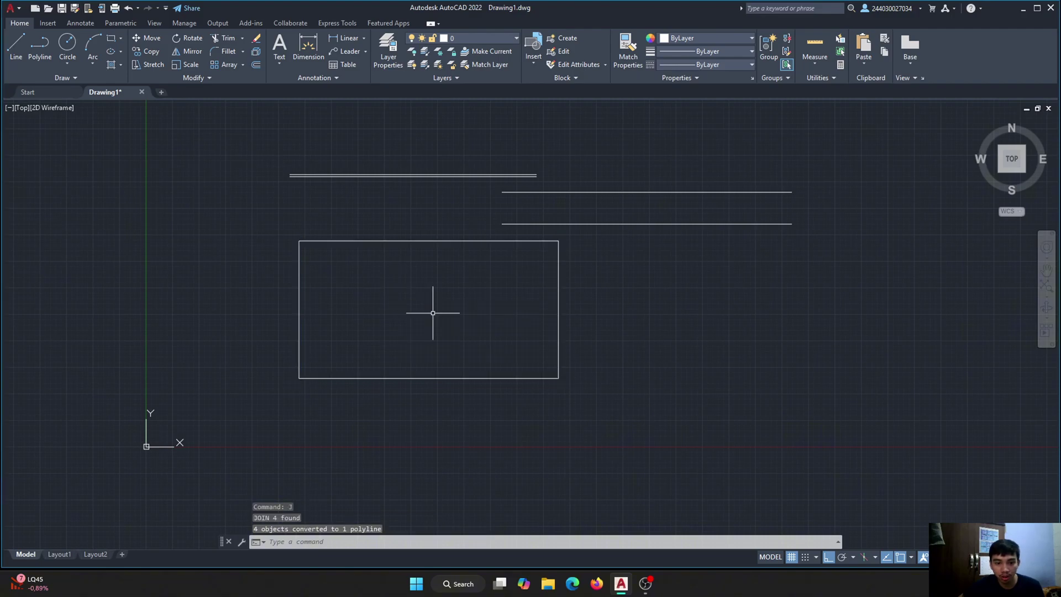
left_click(358, 240)
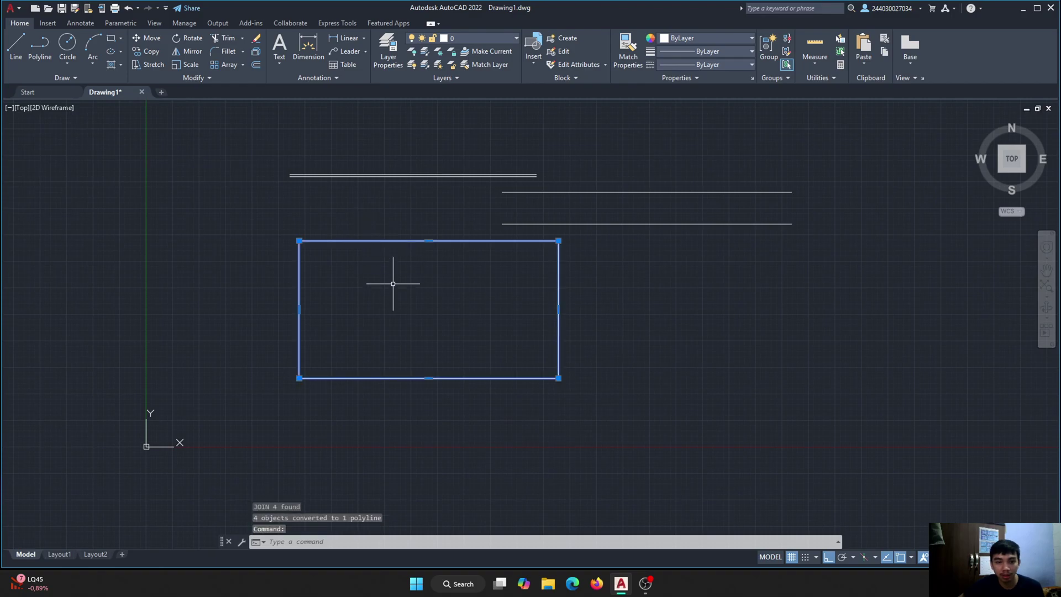
key("Escape")
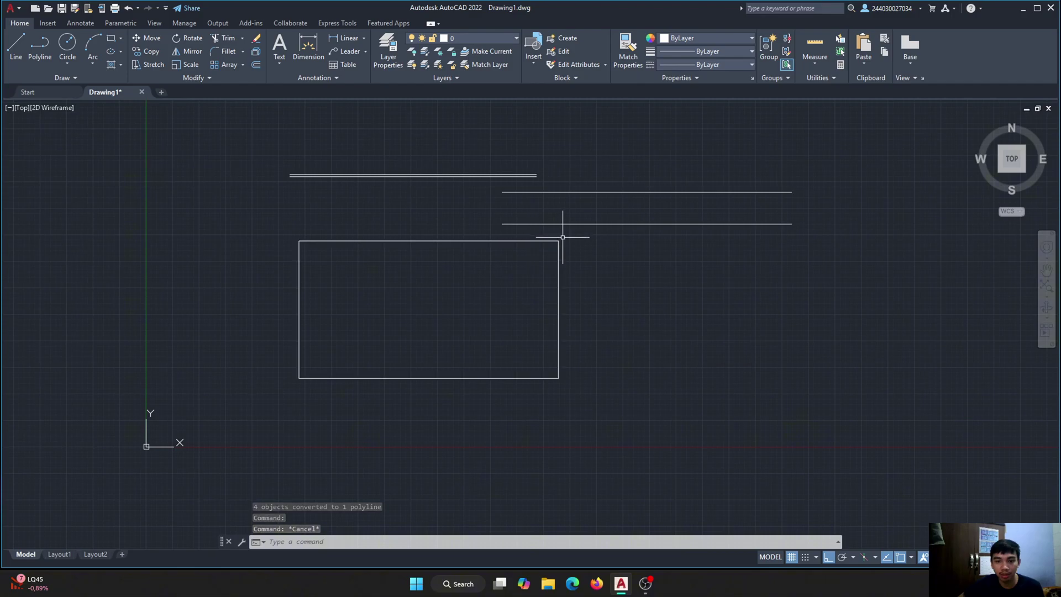
Set the width of all segments of the rectangular polyline to 5 and inspect its top-right corner
left_click(458, 240)
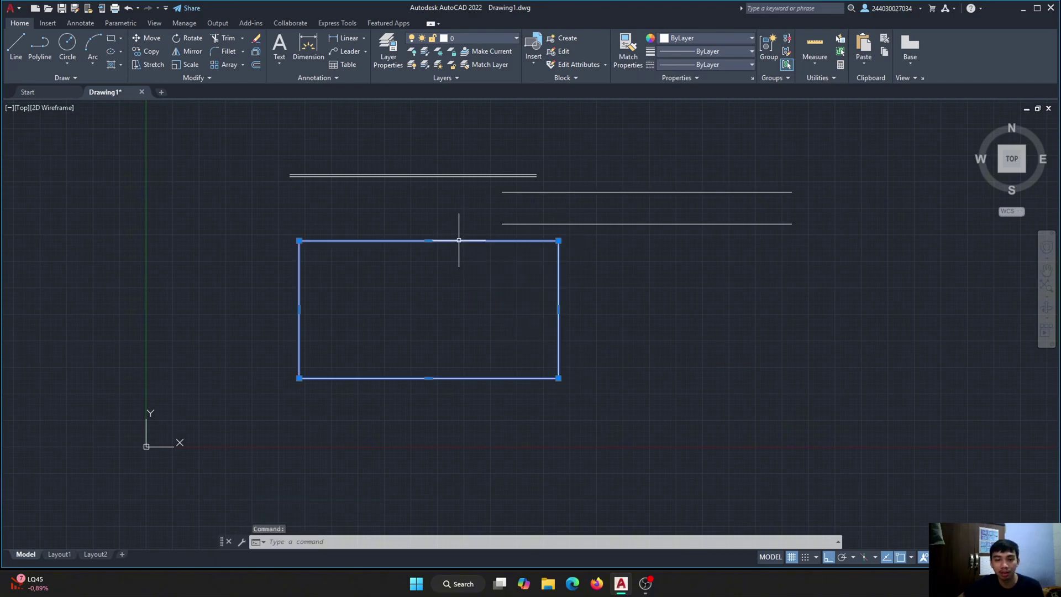
scroll(475, 301, "down", 2)
scroll(528, 286, "up", 2)
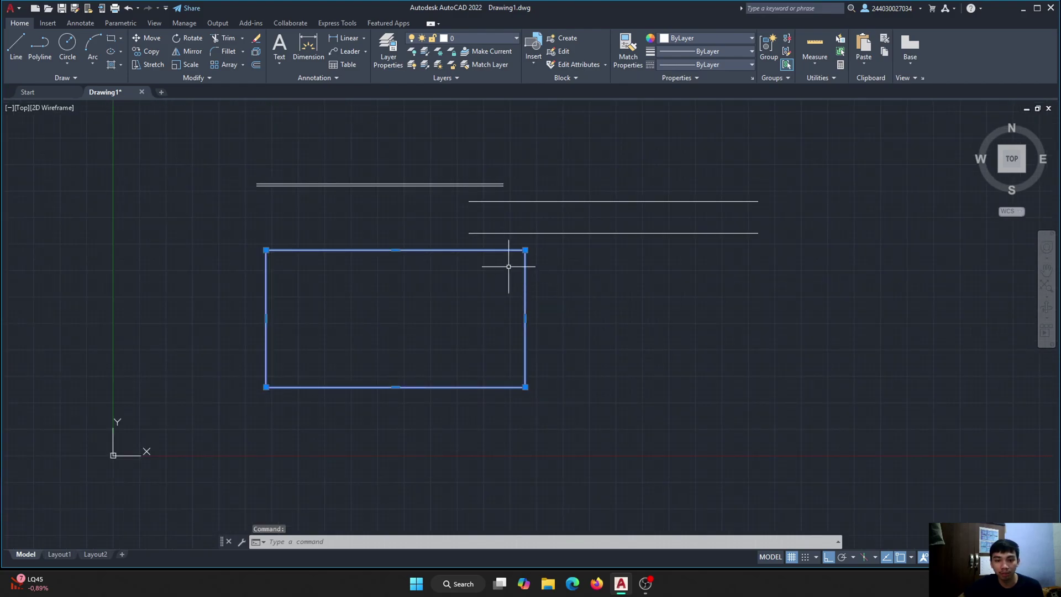
right_click(440, 252)
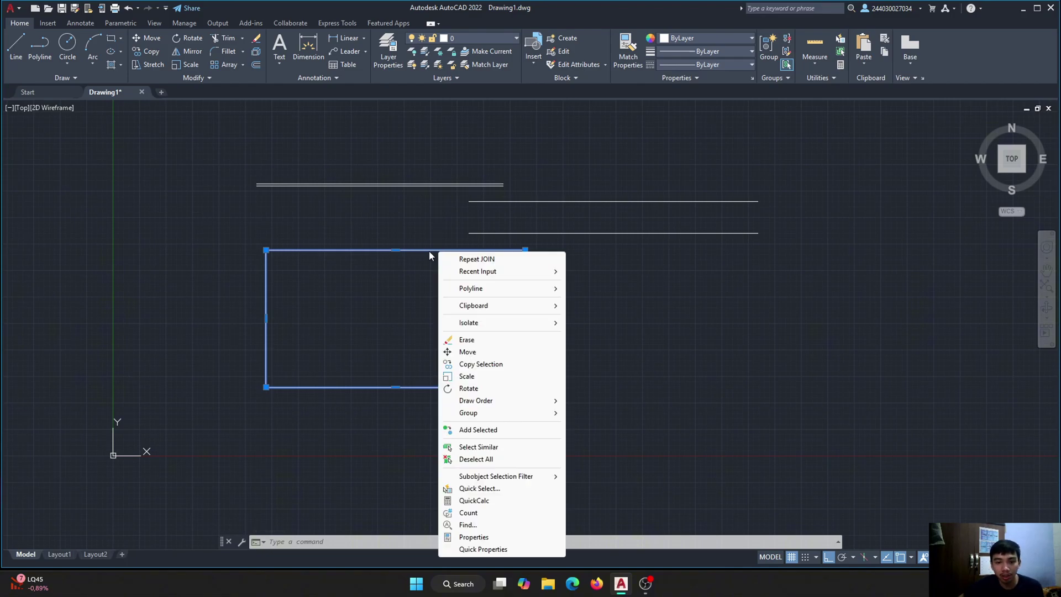
left_click(429, 254)
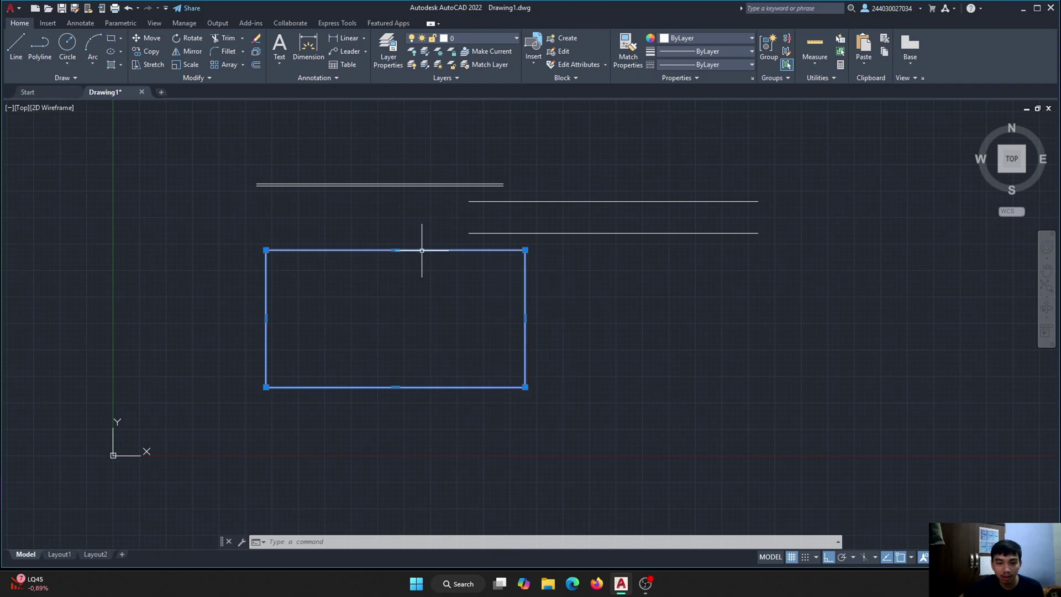
right_click(420, 251)
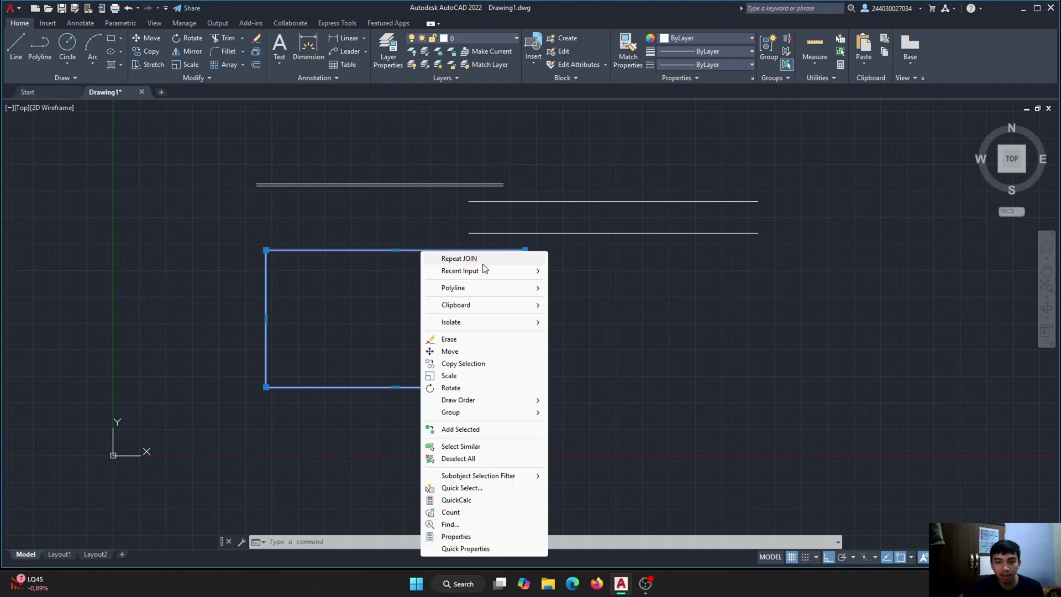
mouse_move(457, 291)
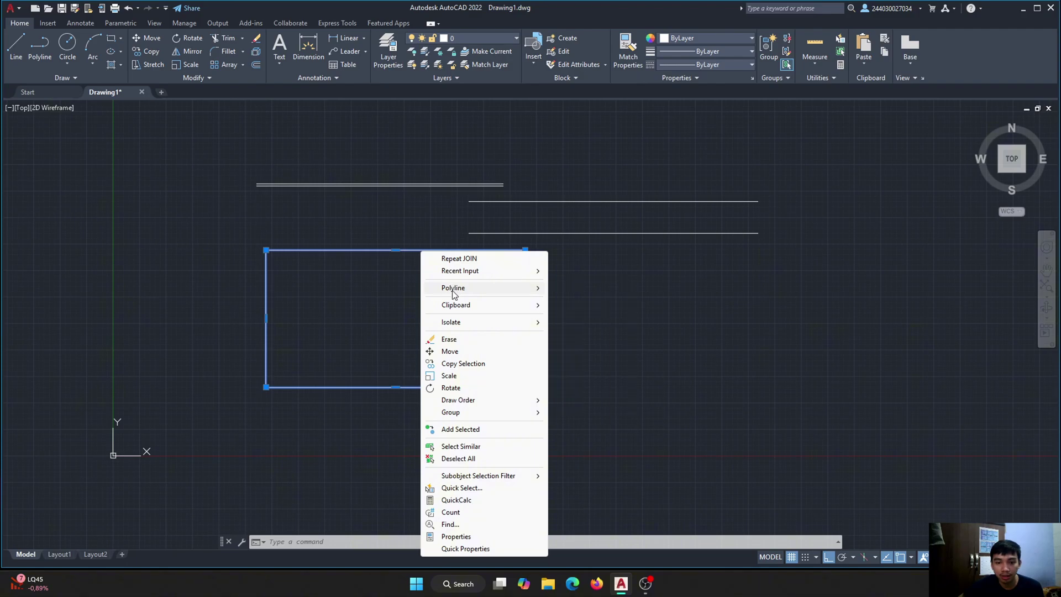
mouse_move(532, 292)
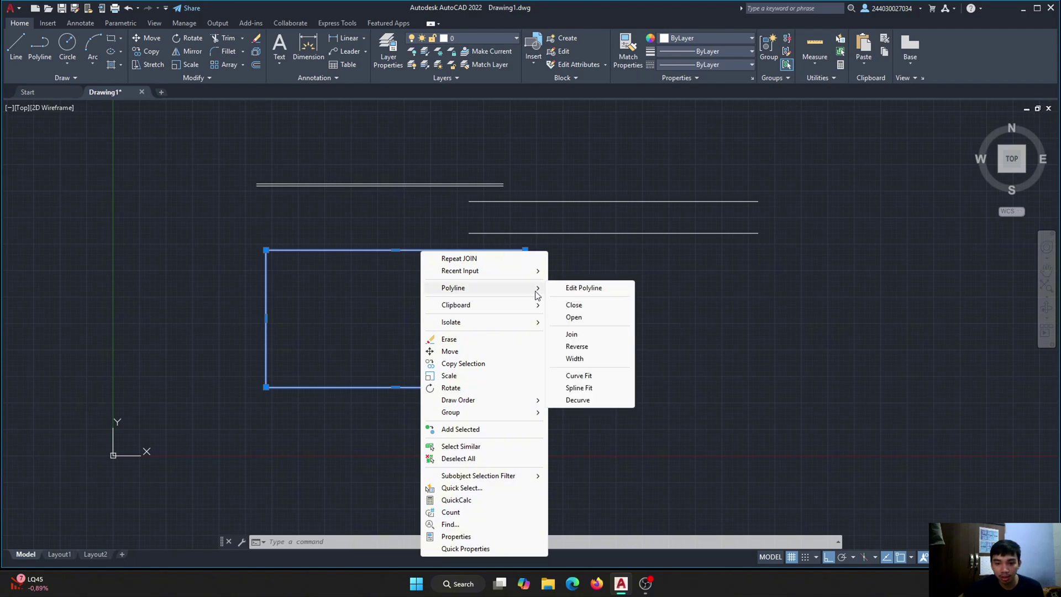
left_click(574, 358)
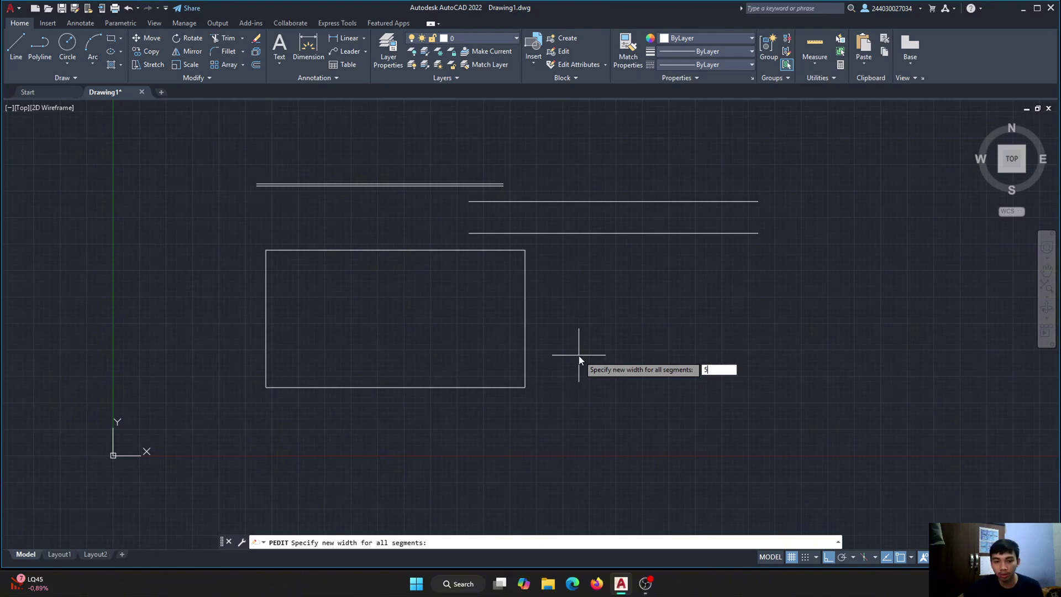
key("Return")
scroll(526, 239, "up", 4)
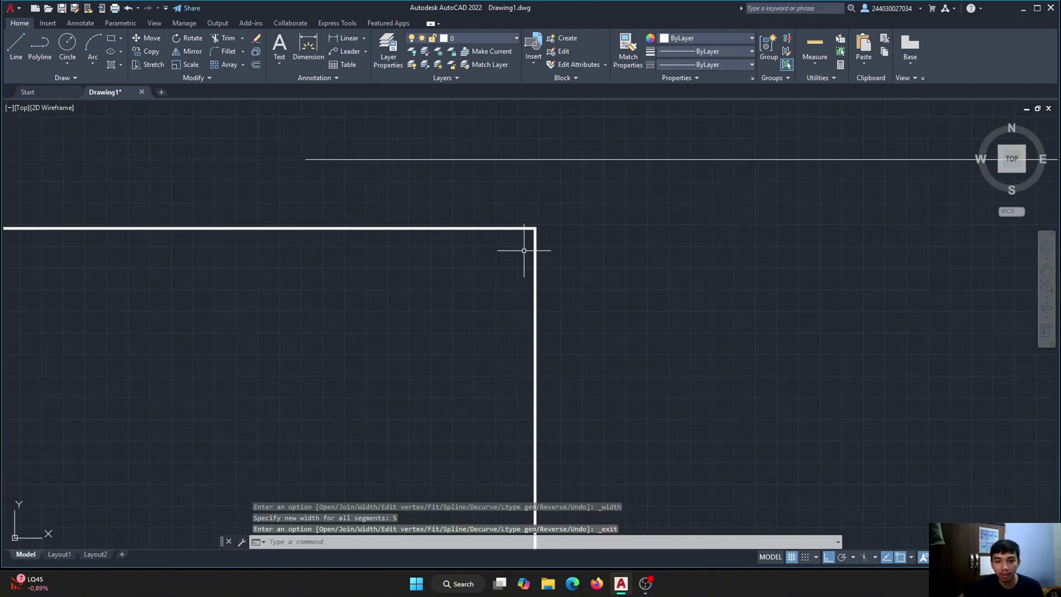
scroll(542, 237, "down", 2)
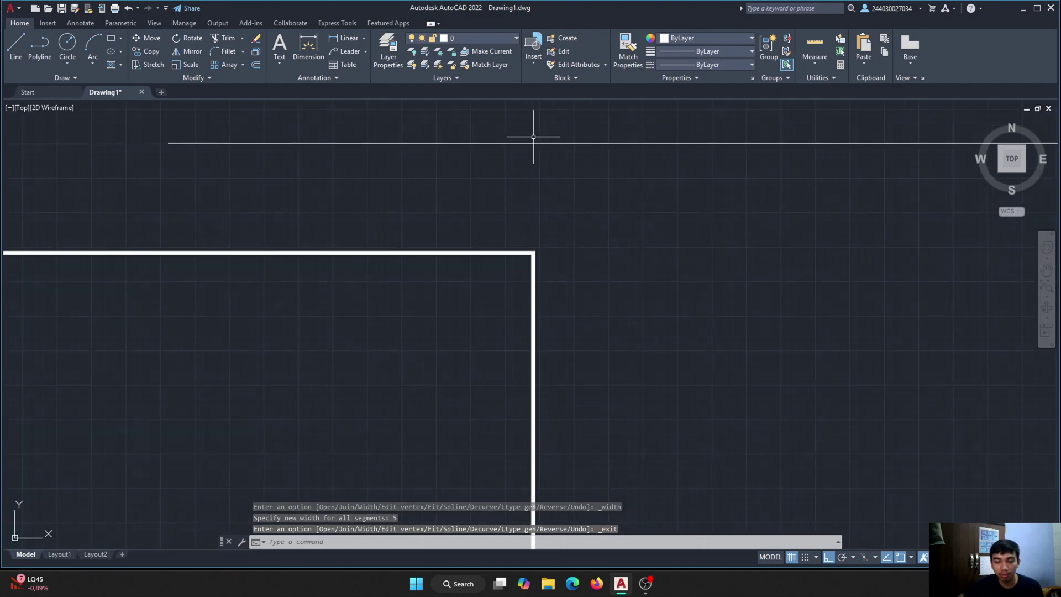
Set the width of all segments of the rectangular polyline to 10 and inspect its thickened outline
scroll(553, 254, "up", 2)
scroll(547, 248, "down", 4)
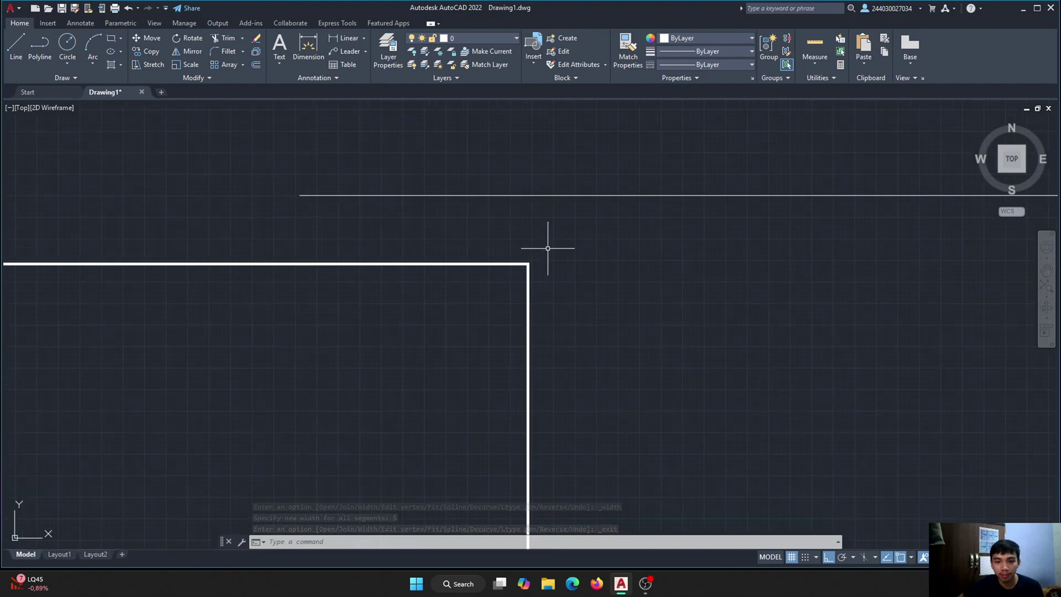
left_click(548, 248)
left_click(497, 278)
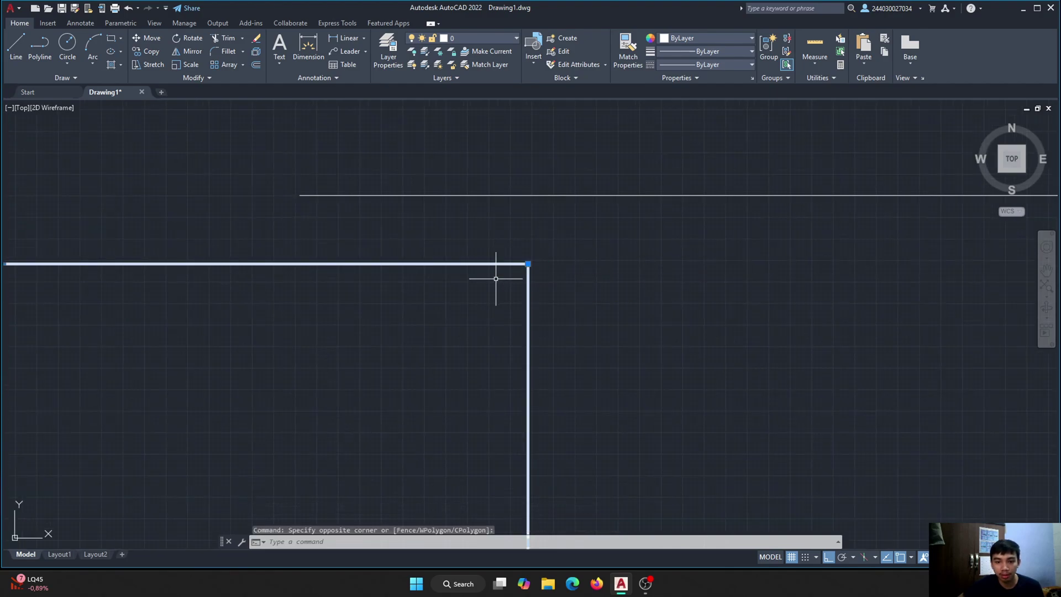
right_click(529, 284)
mouse_move(572, 303)
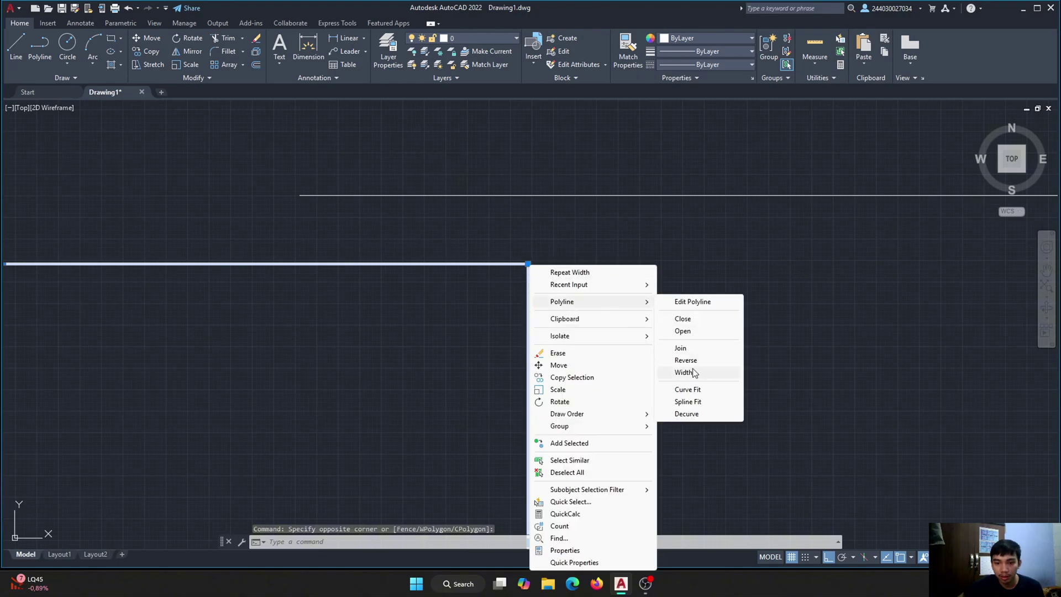
left_click(685, 372)
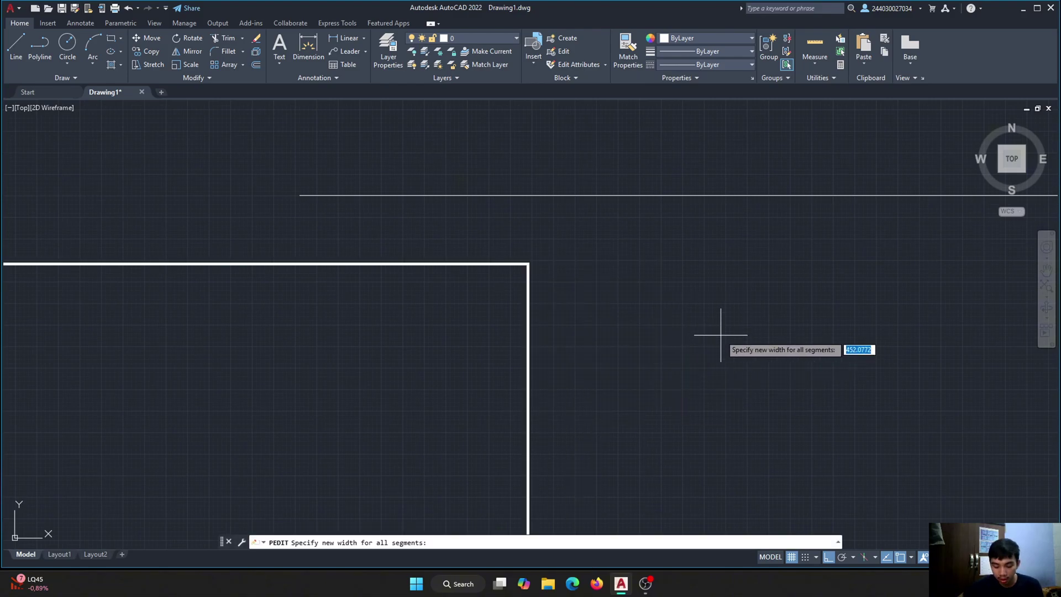
key("Return")
scroll(550, 277, "down", 3)
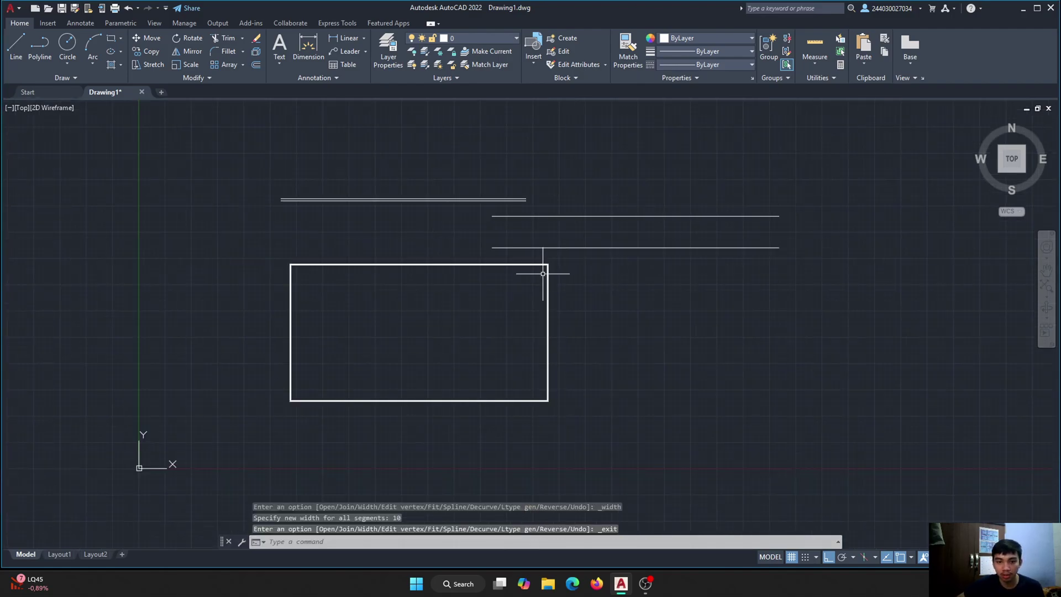
scroll(554, 261, "up", 3)
scroll(557, 242, "down", 4)
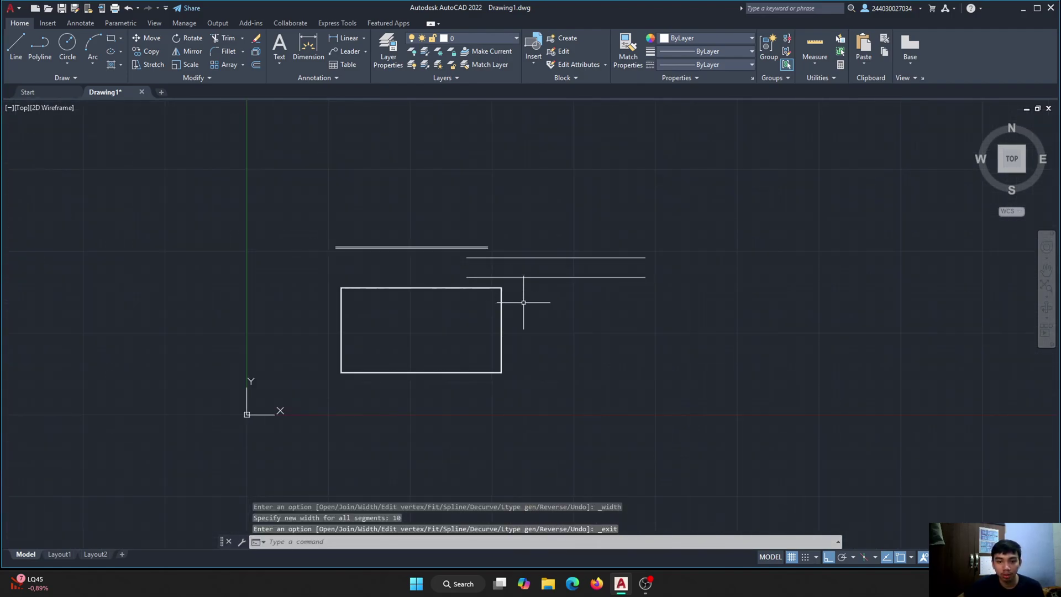
scroll(519, 301, "up", 2)
scroll(552, 281, "up", 2)
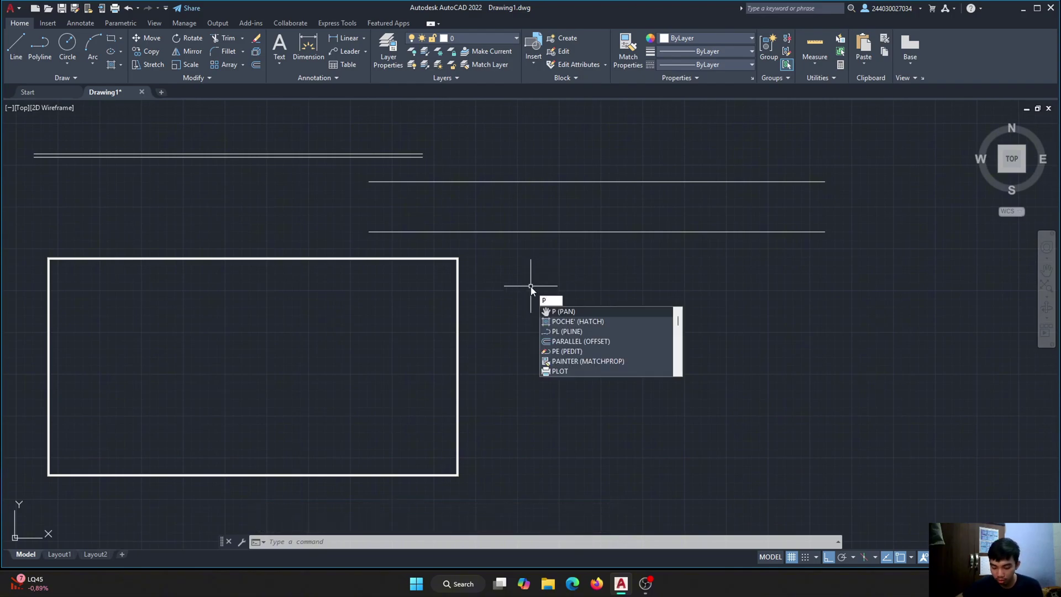
Draw a single horizontal polyline segment to the right of the rectangle, below the wide multiline
type("OL")
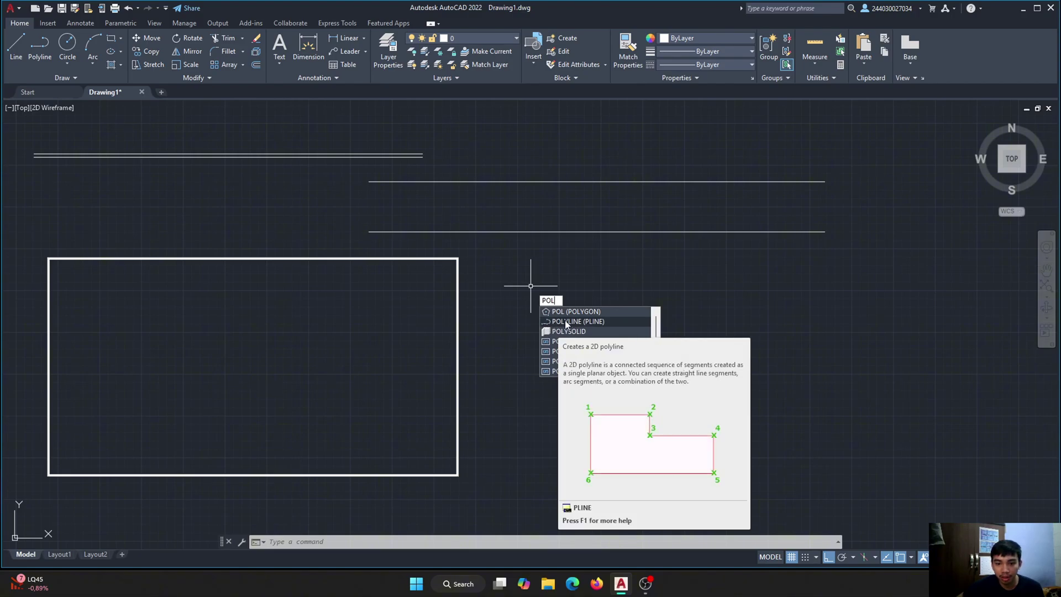
left_click(565, 325)
left_click(536, 307)
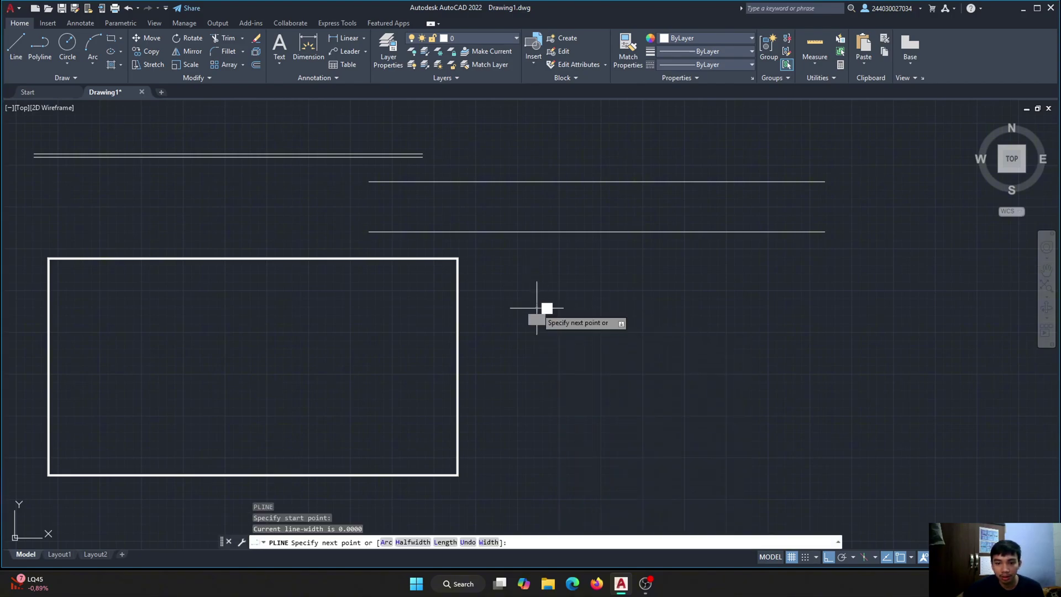
left_click(802, 297)
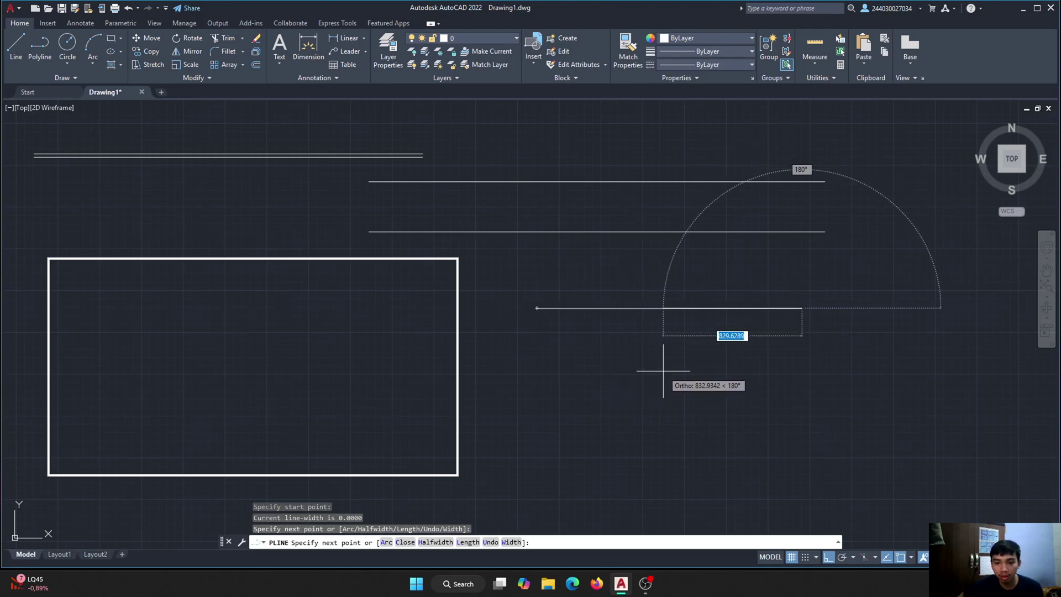
key("Escape")
scroll(630, 344, "down", 4)
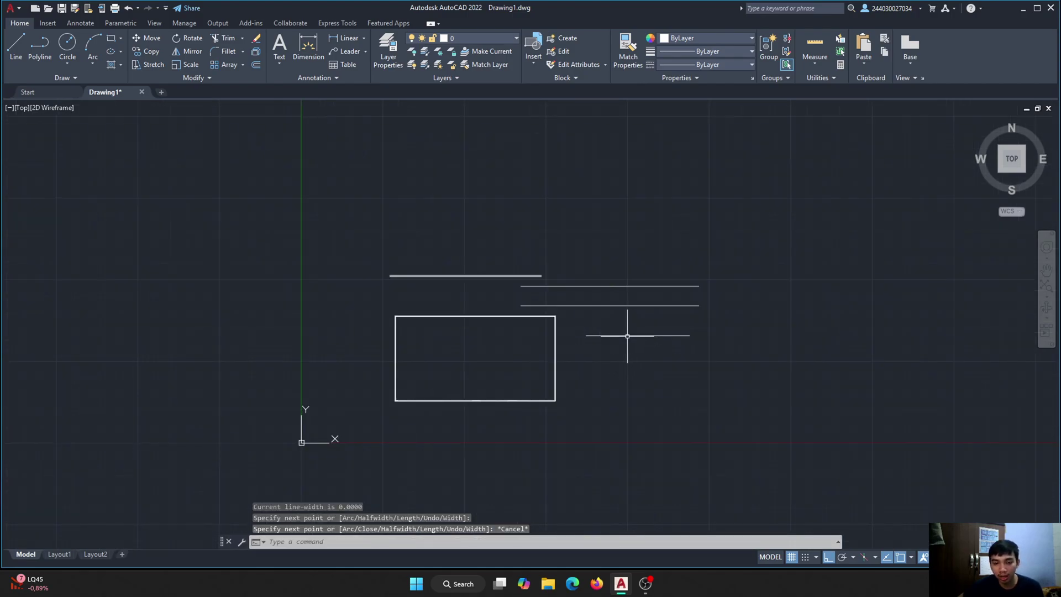
scroll(627, 336, "up", 4)
scroll(516, 351, "down", 4)
scroll(556, 355, "up", 4)
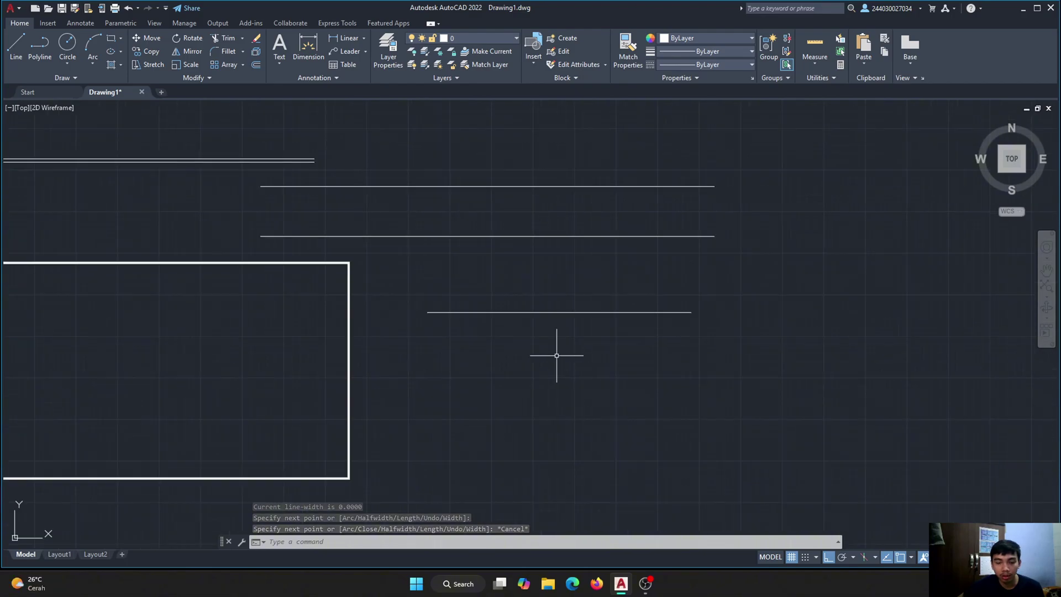
scroll(557, 355, "down", 4)
scroll(547, 363, "up", 4)
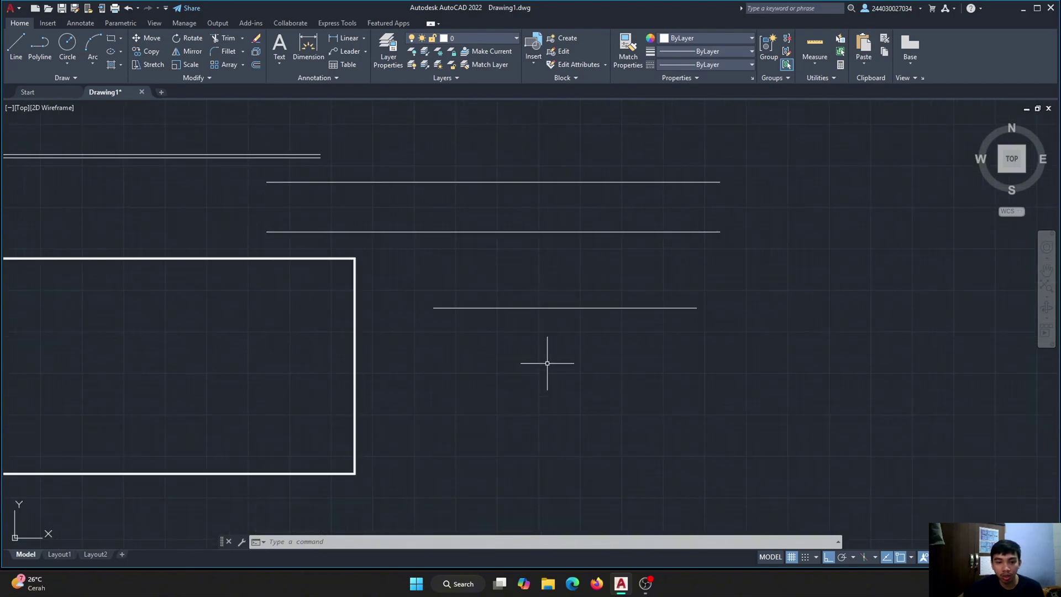
scroll(547, 363, "down", 4)
scroll(425, 332, "up", 4)
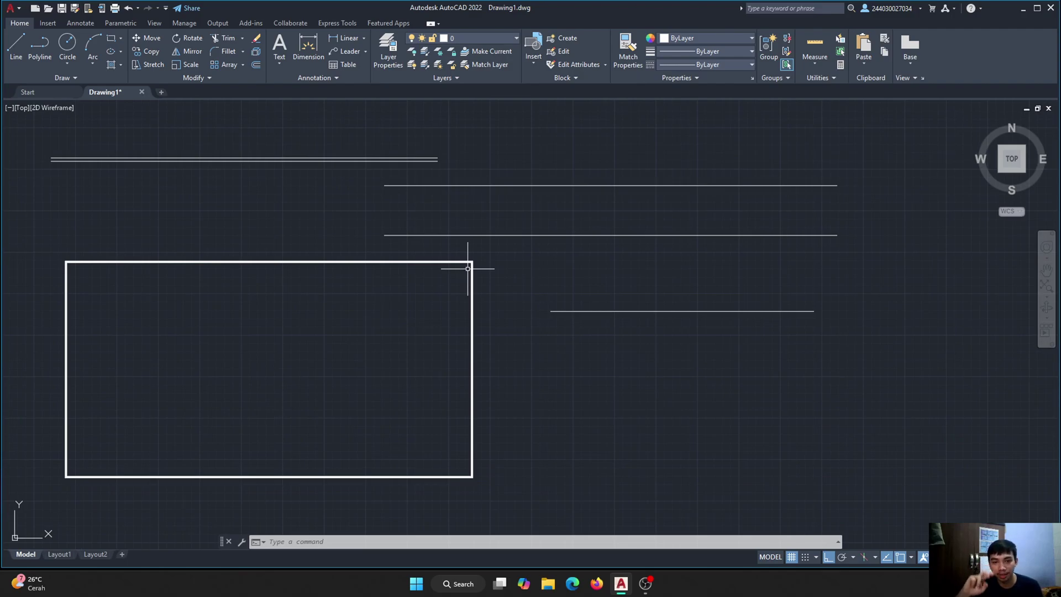
Set the width of the new horizontal polyline to 10
scroll(561, 313, "up", 4)
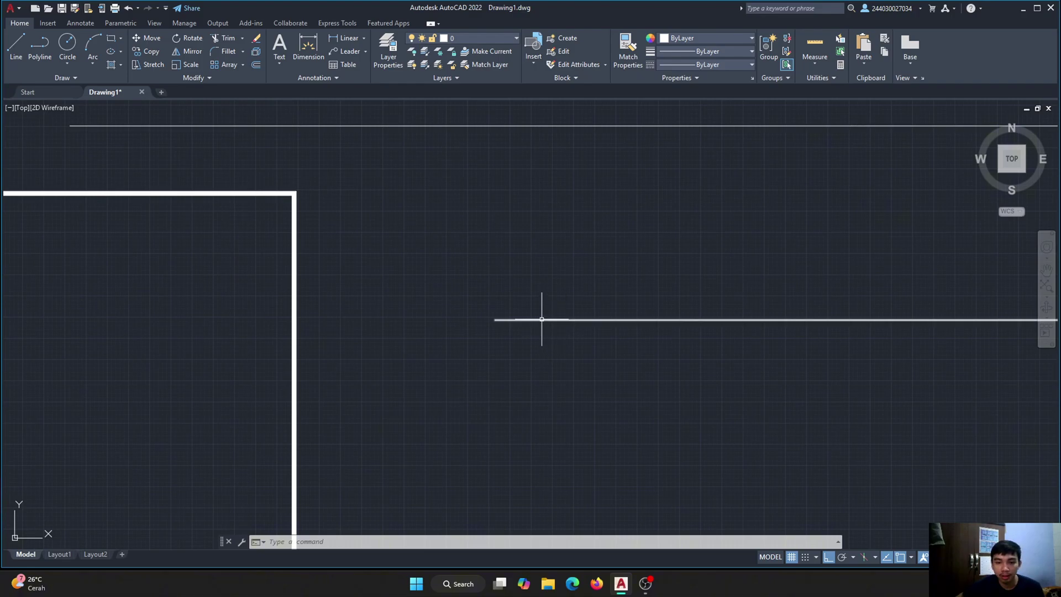
left_click(543, 318)
scroll(531, 343, "down", 5)
scroll(559, 348, "up", 5)
scroll(558, 348, "down", 2)
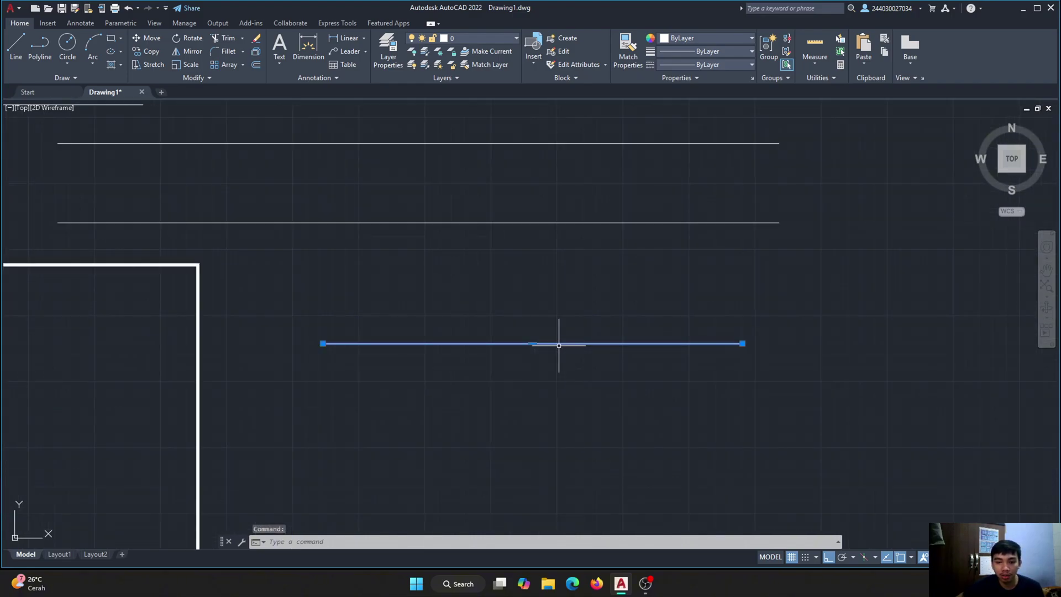
right_click(558, 347)
mouse_move(658, 77)
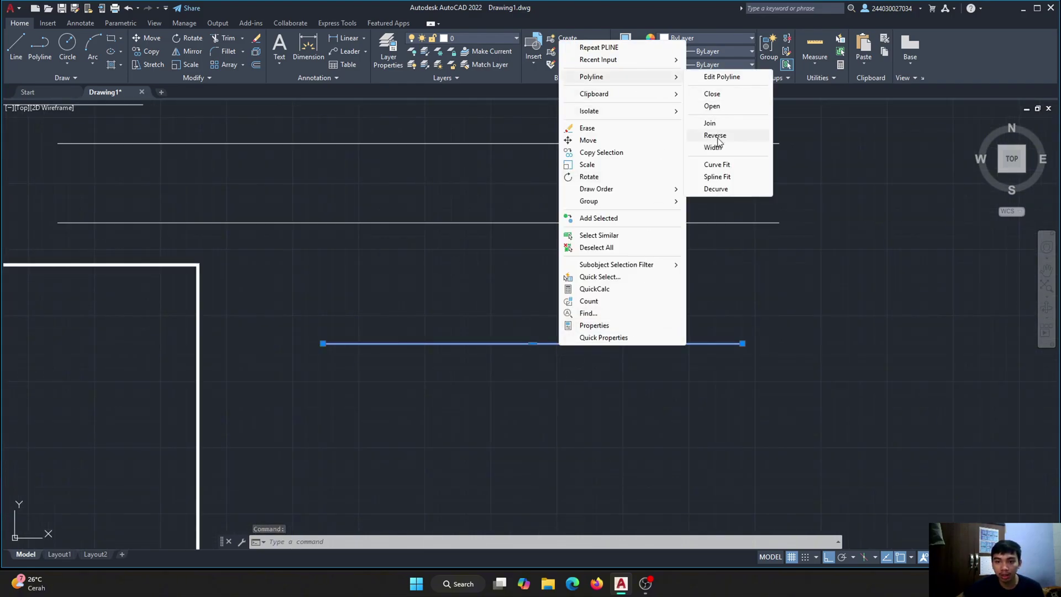
left_click(717, 144)
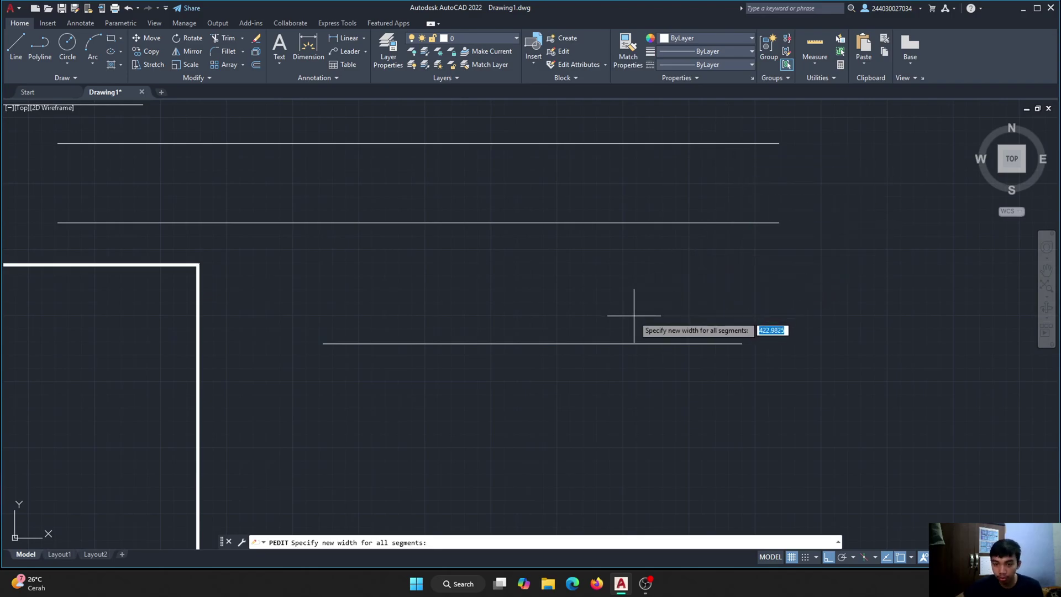
type("10")
key("Return")
key("Escape")
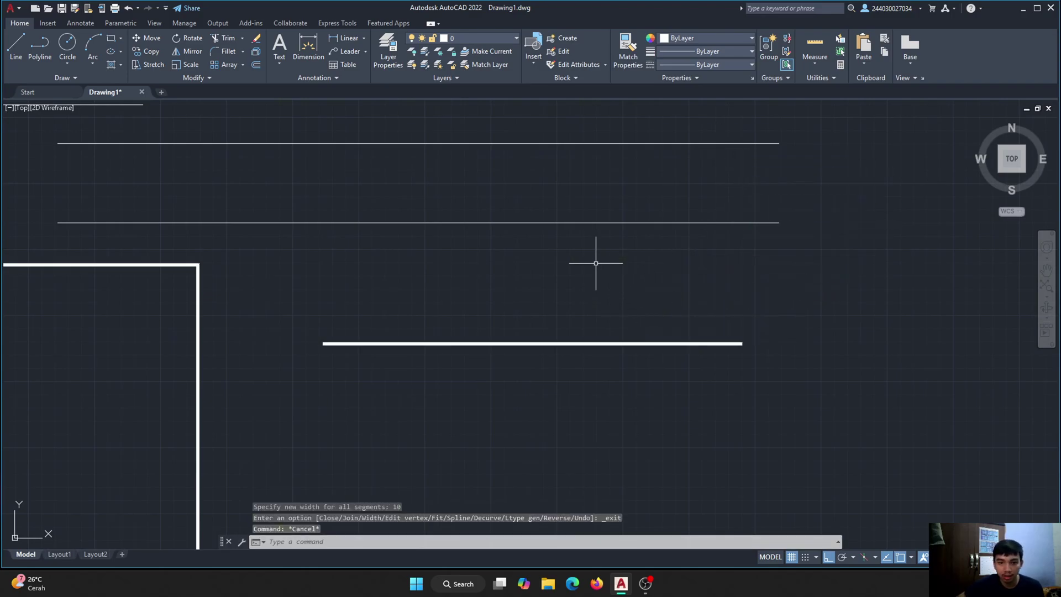
Check whether the wide multiline offers polyline editing options, and clear the selection
left_click(507, 222)
right_click(507, 222)
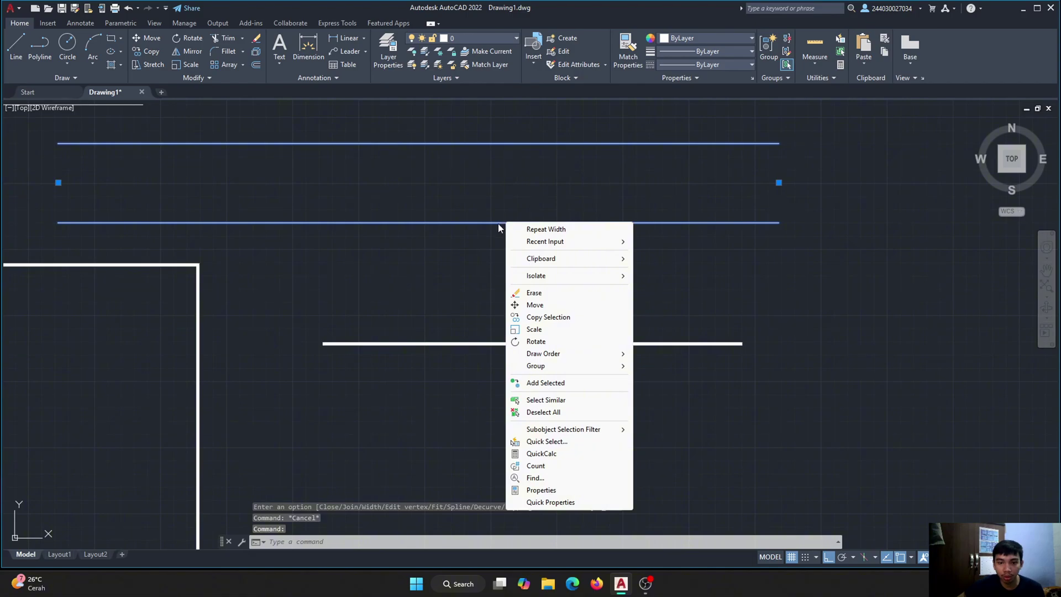
key("Escape")
scroll(487, 225, "down", 6)
key("Escape")
scroll(464, 221, "up", 6)
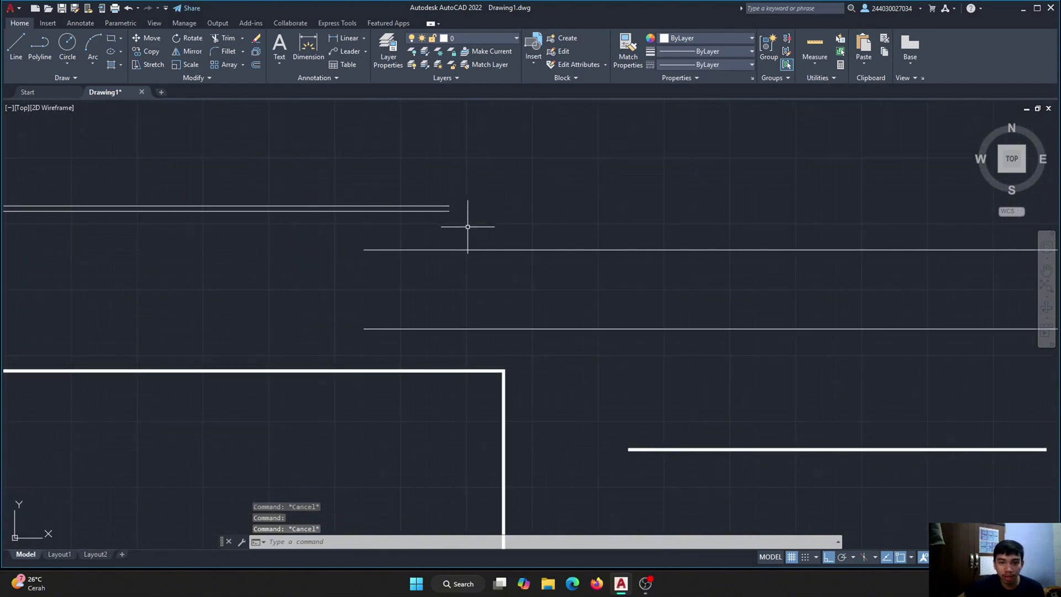
Draw a plain horizontal line above the wide multiline
scroll(467, 227, "down", 4)
type("L")
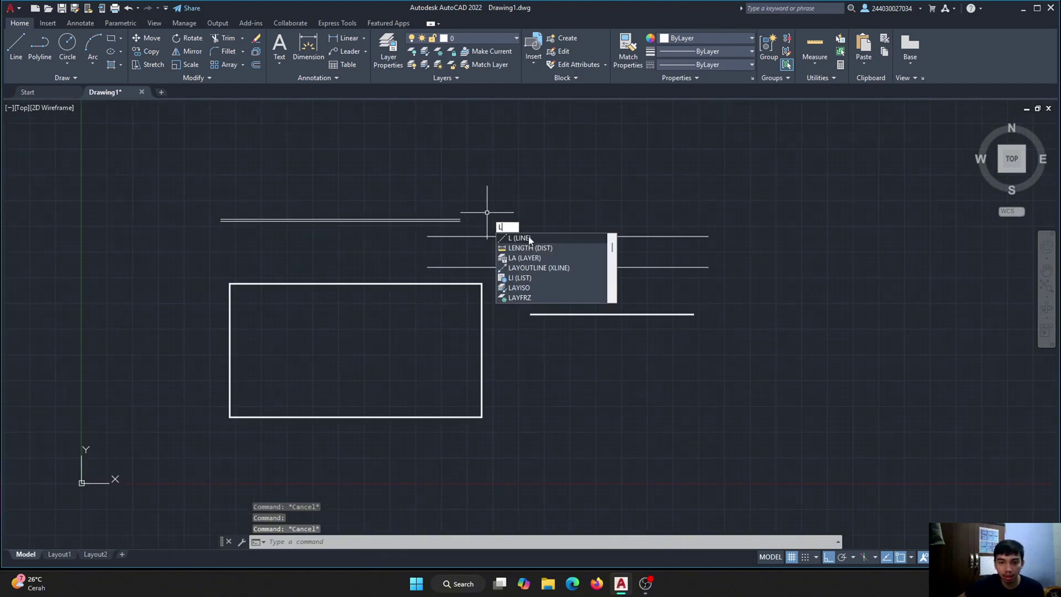
key("Return")
left_click(466, 188)
left_click(707, 188)
key("Escape")
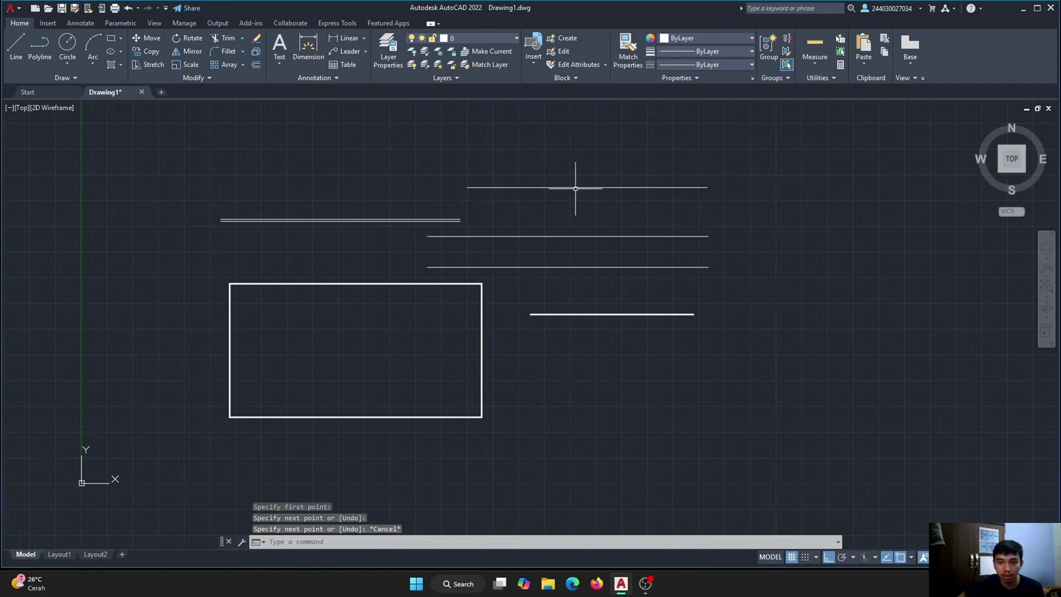
Check whether the plain horizontal line offers polyline editing options, and clear the selection
left_click(576, 178)
left_click(572, 193)
right_click(571, 188)
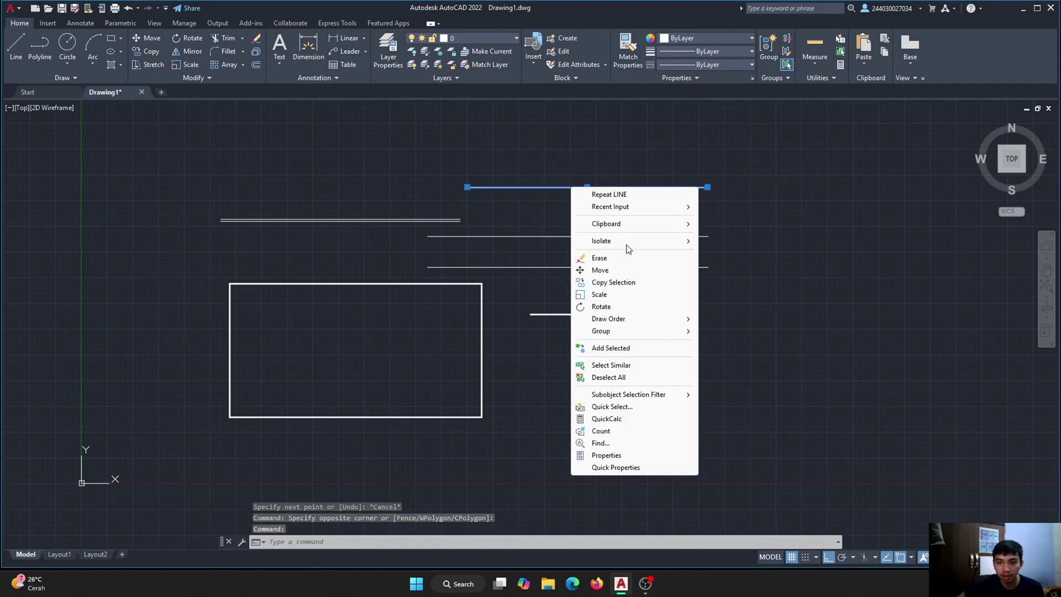
key("Escape")
key("Escape")
left_click(553, 215)
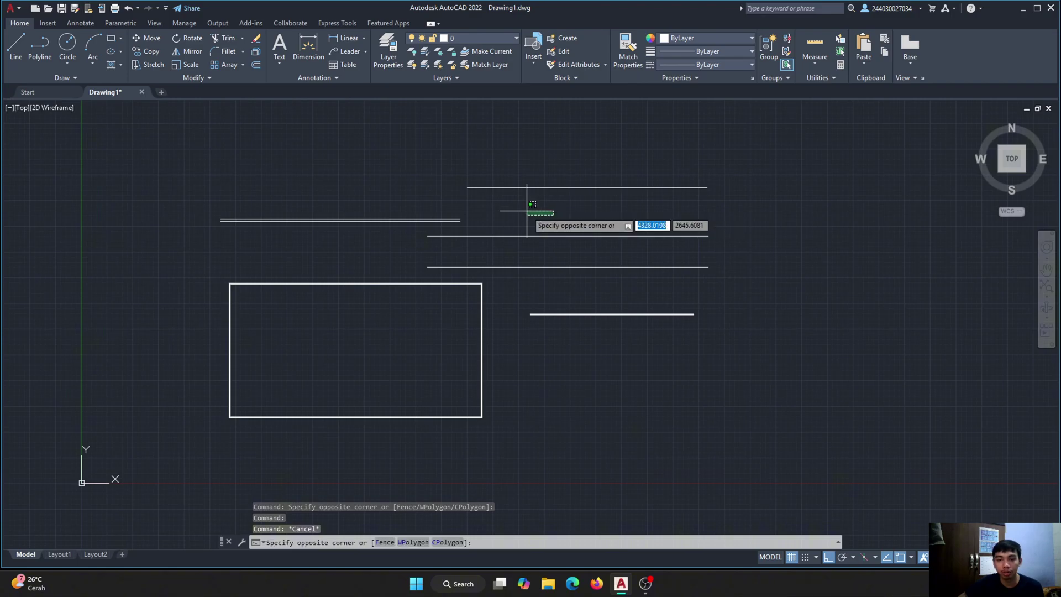
left_click(527, 209)
Start a spline in the empty area to the right of the existing objects and turn Ortho mode off
scroll(320, 293, "down", 5)
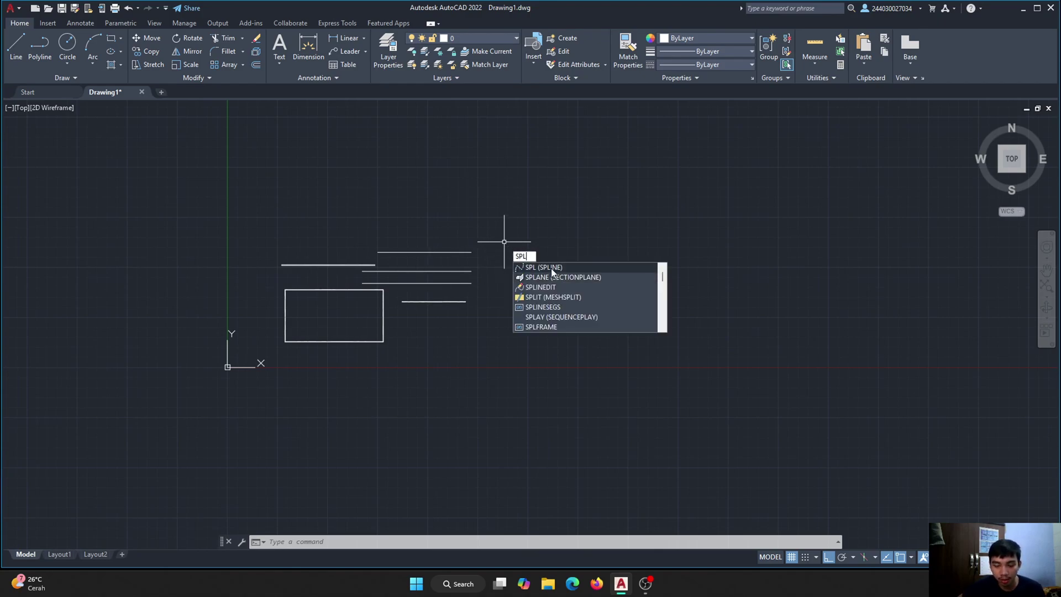
left_click(550, 270)
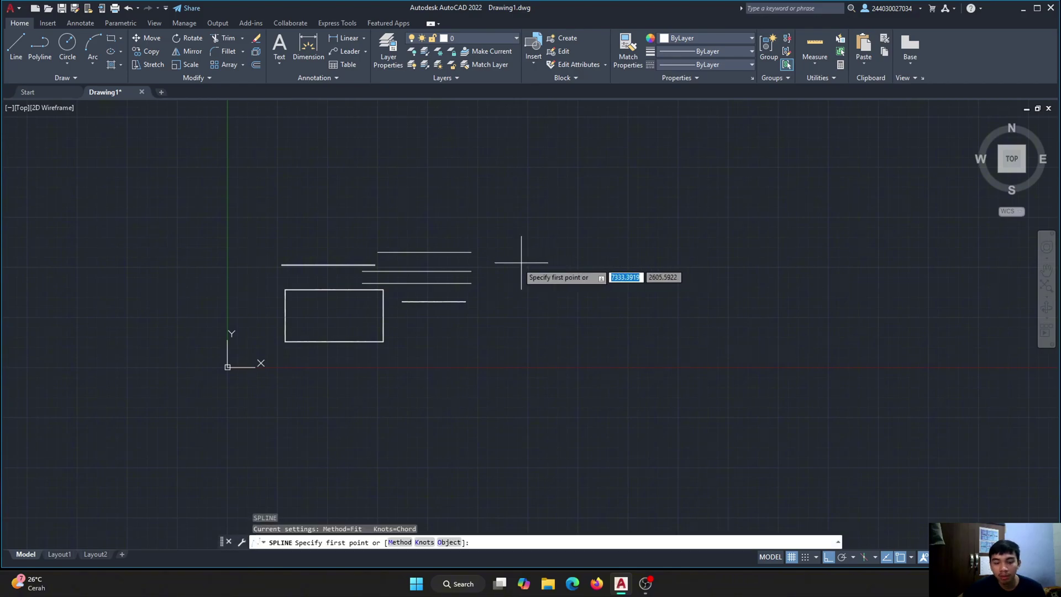
scroll(472, 323, "down", 2)
middle_click_drag(516, 302, 467, 299)
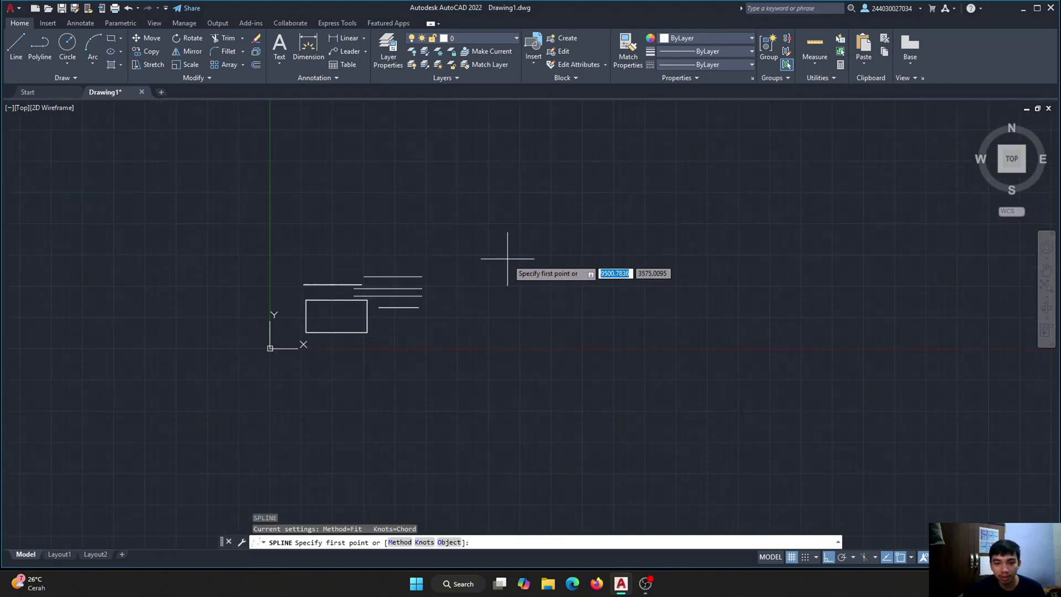
left_click(464, 211)
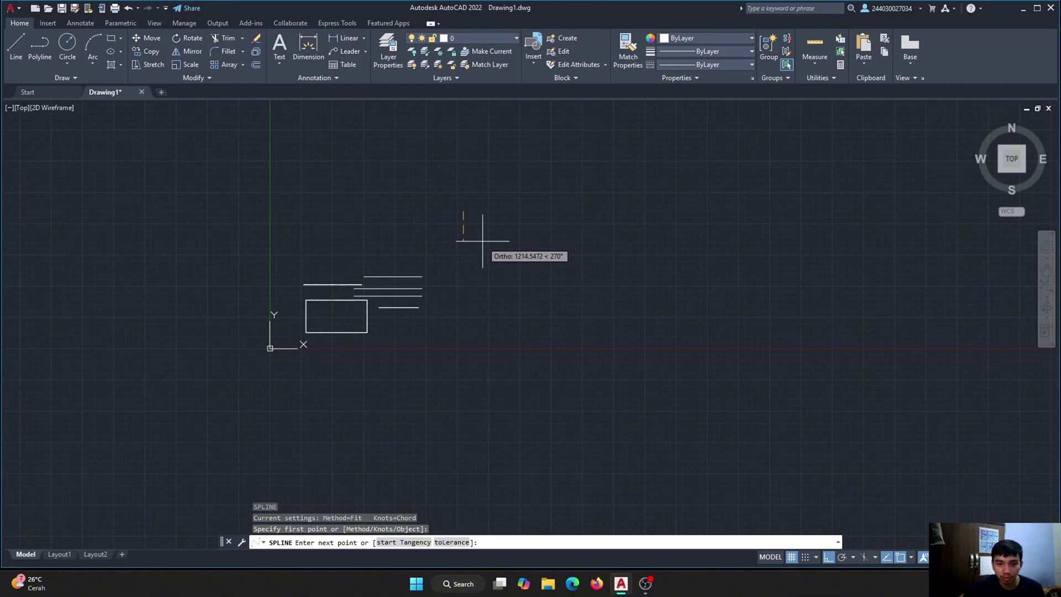
left_click(831, 560)
scroll(563, 398, "down", 1)
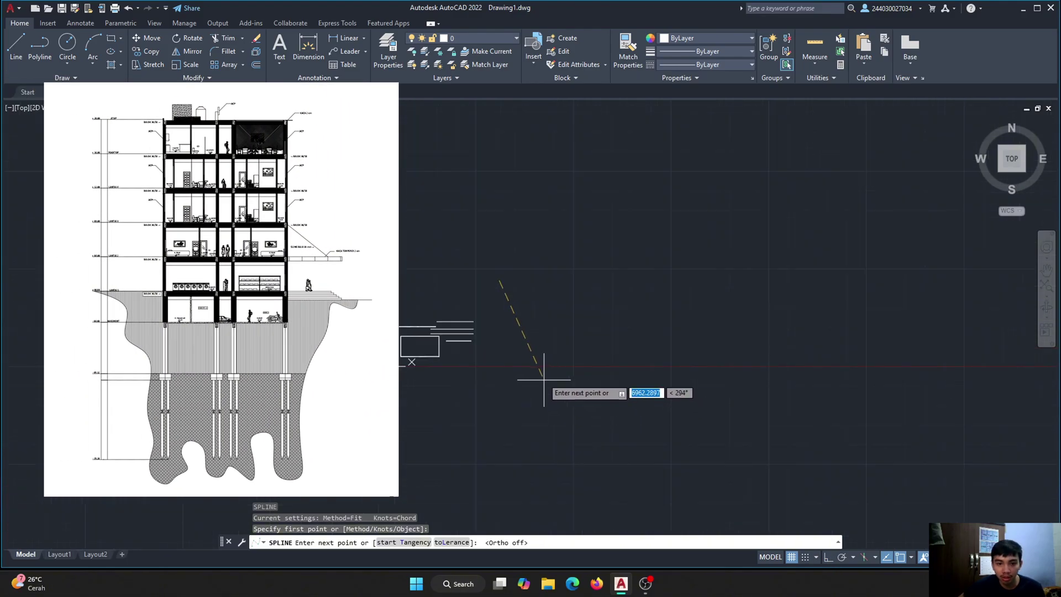
scroll(527, 342, "up", 2)
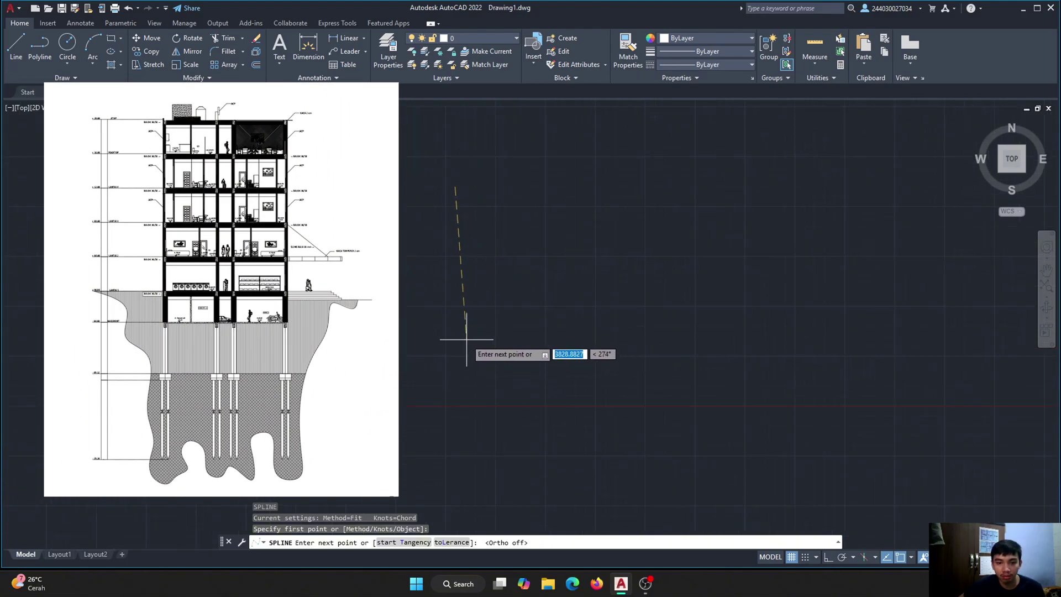
scroll(475, 337, "down", 2)
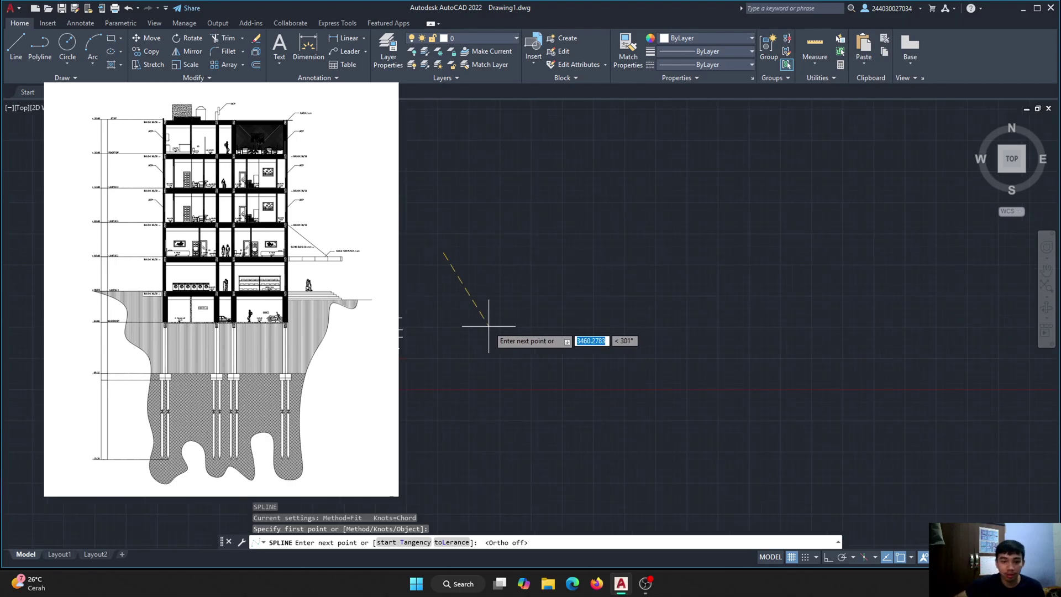
scroll(440, 289, "up", 2)
Draw a freeform spline that winds through several up-and-down loops, ending with a large deep loop farthest from the existing objects
left_click(449, 277)
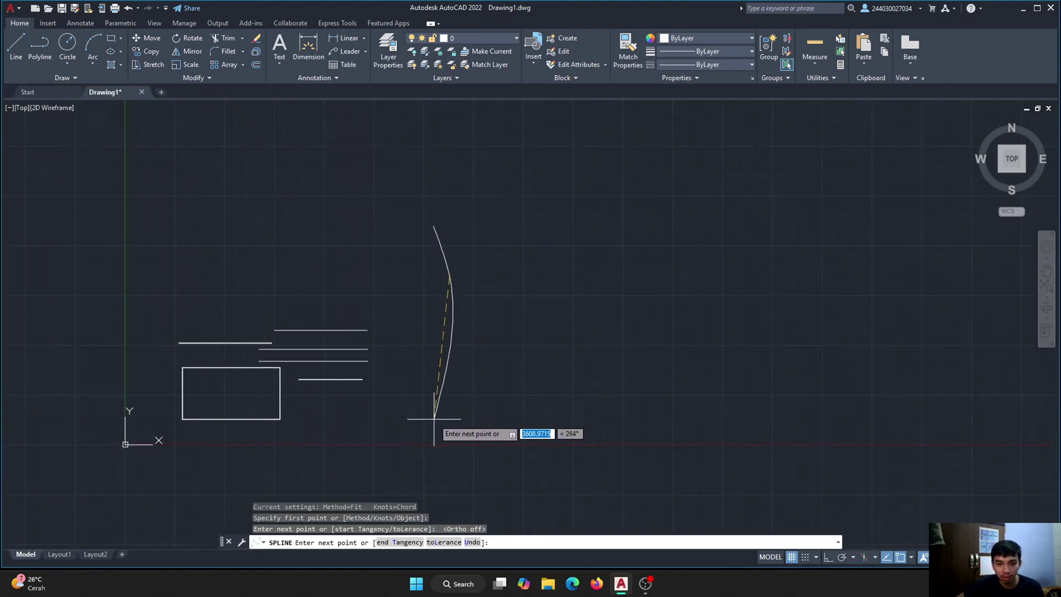
left_click(434, 418)
left_click(564, 406)
left_click(500, 273)
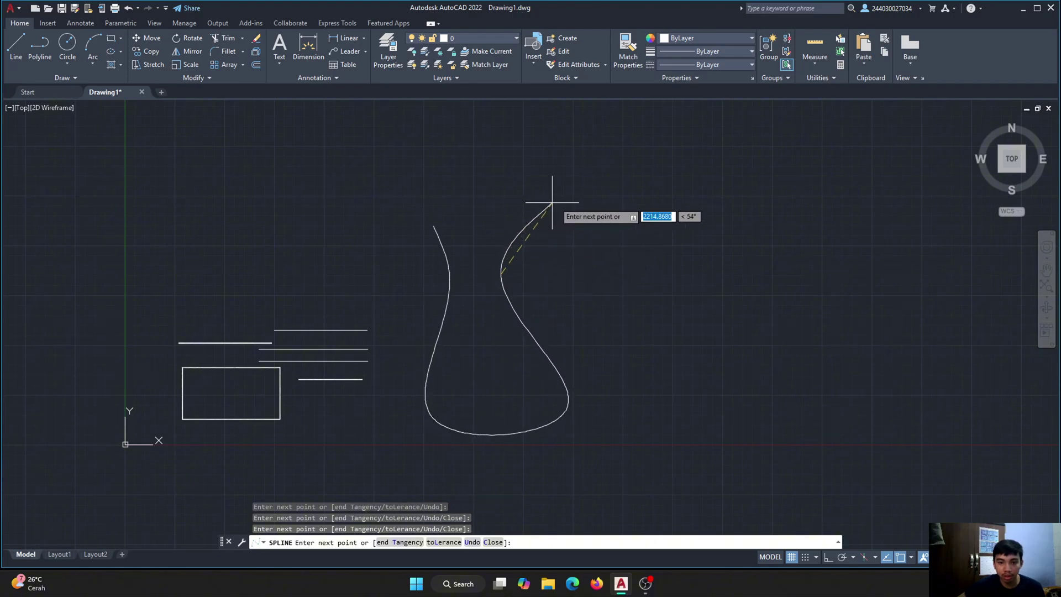
left_click(585, 215)
left_click(602, 356)
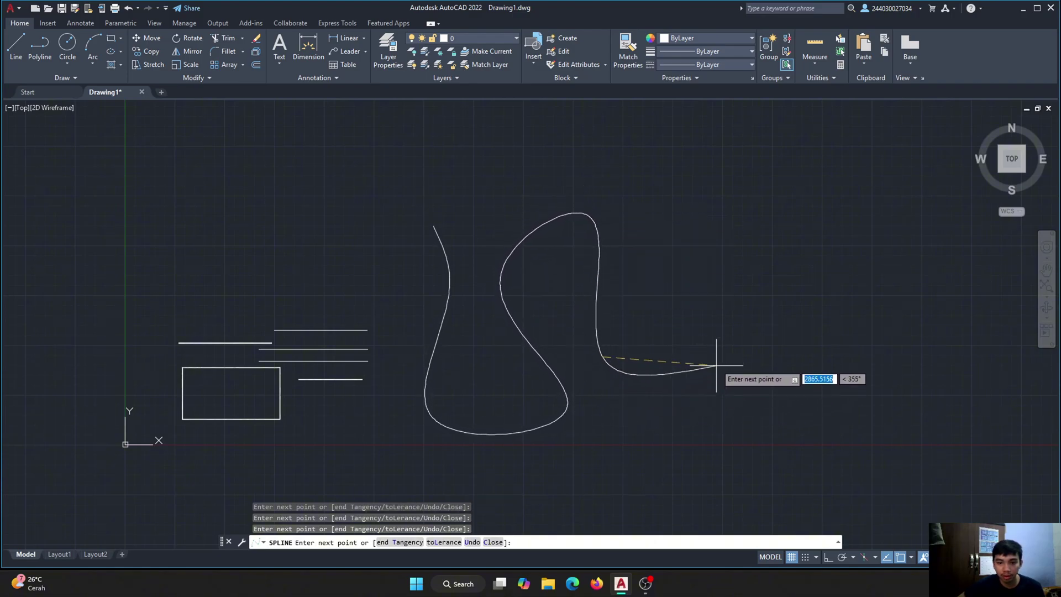
left_click(657, 389)
left_click(690, 316)
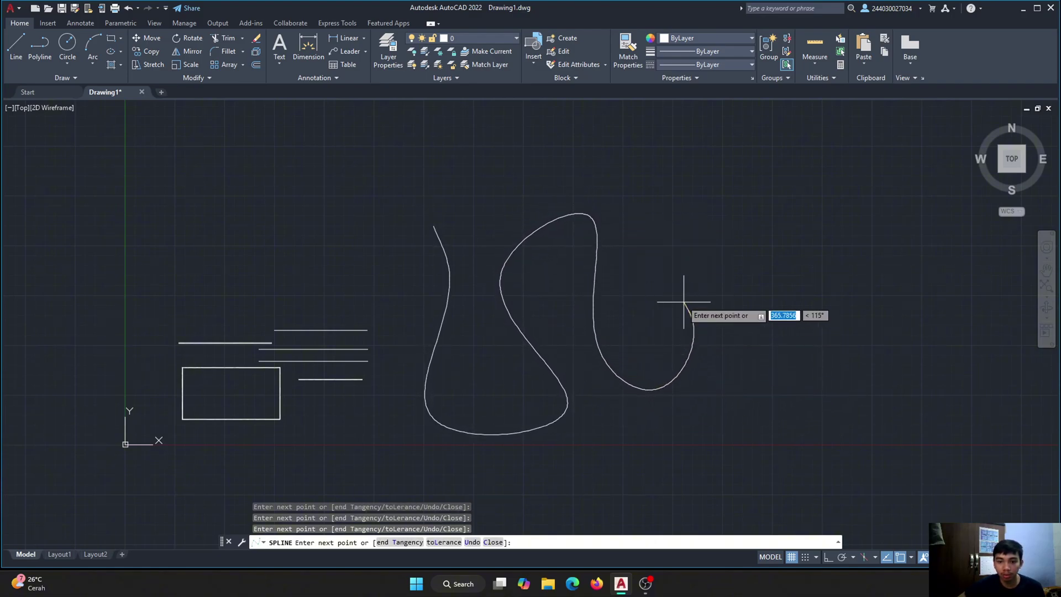
left_click(637, 234)
scroll(672, 184, "down", 2)
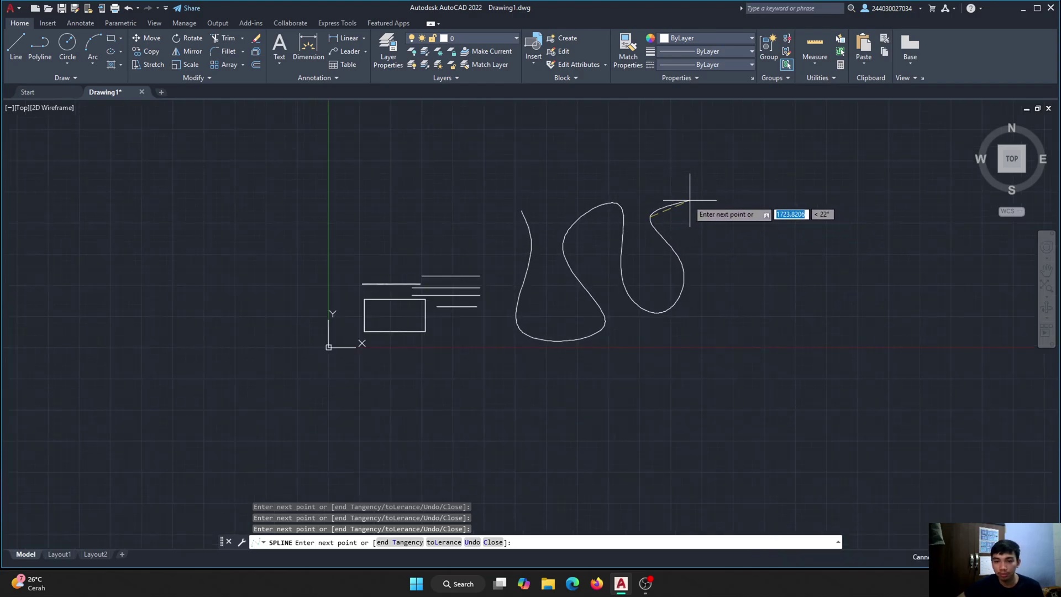
left_click(733, 235)
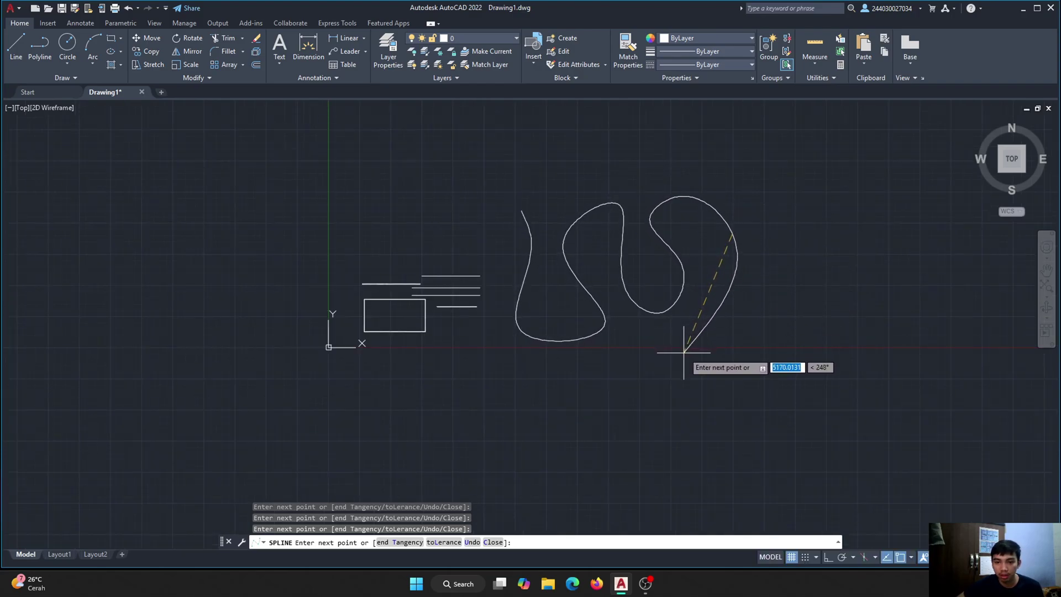
left_click(685, 382)
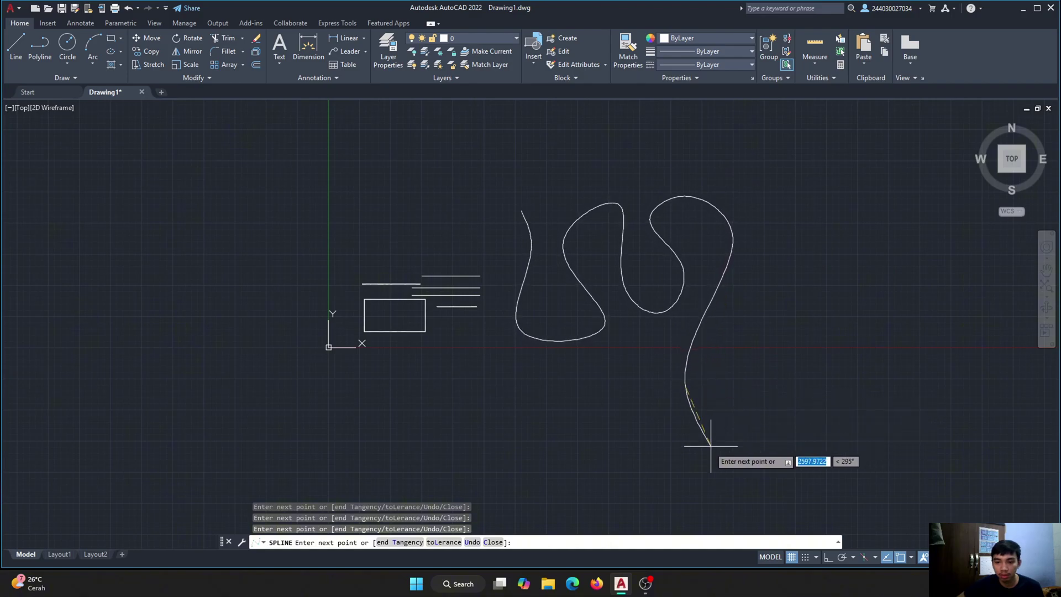
left_click(720, 447)
left_click(816, 379)
left_click(794, 275)
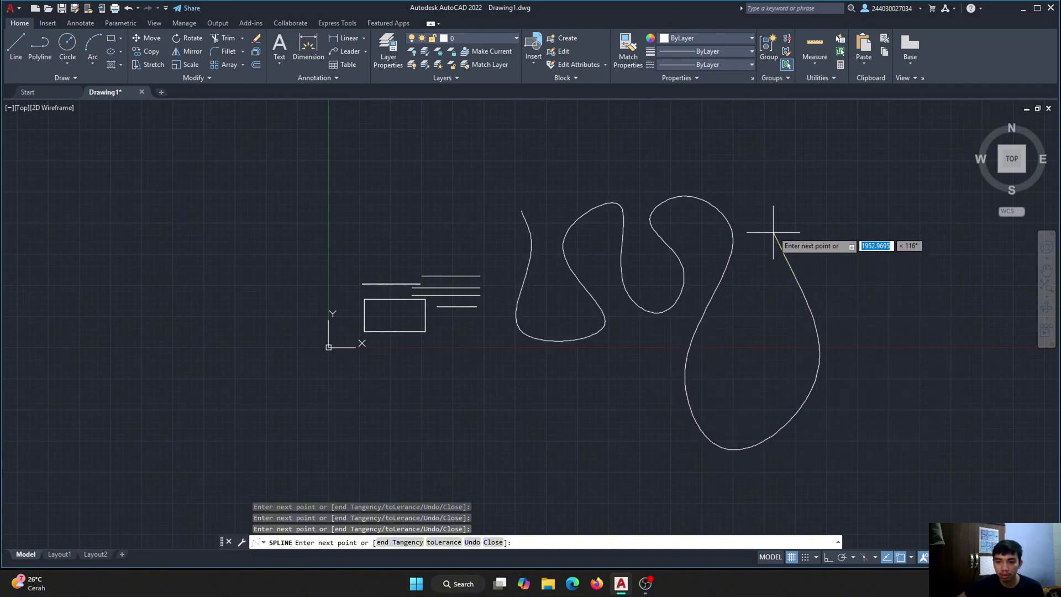
scroll(575, 287, "down", 2)
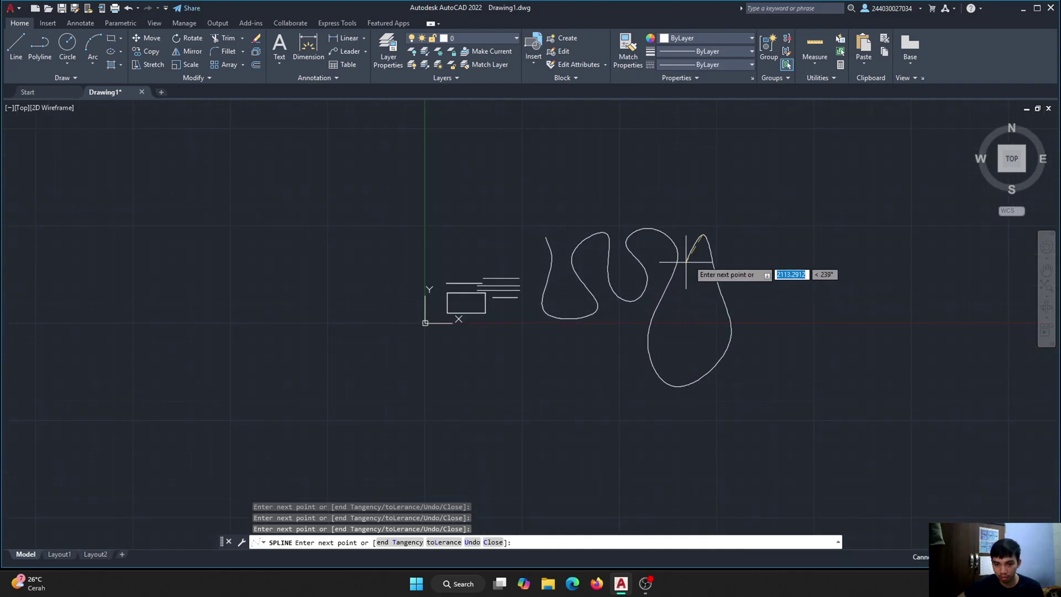
scroll(691, 257, "up", 2)
key("Return")
scroll(606, 338, "down", 2)
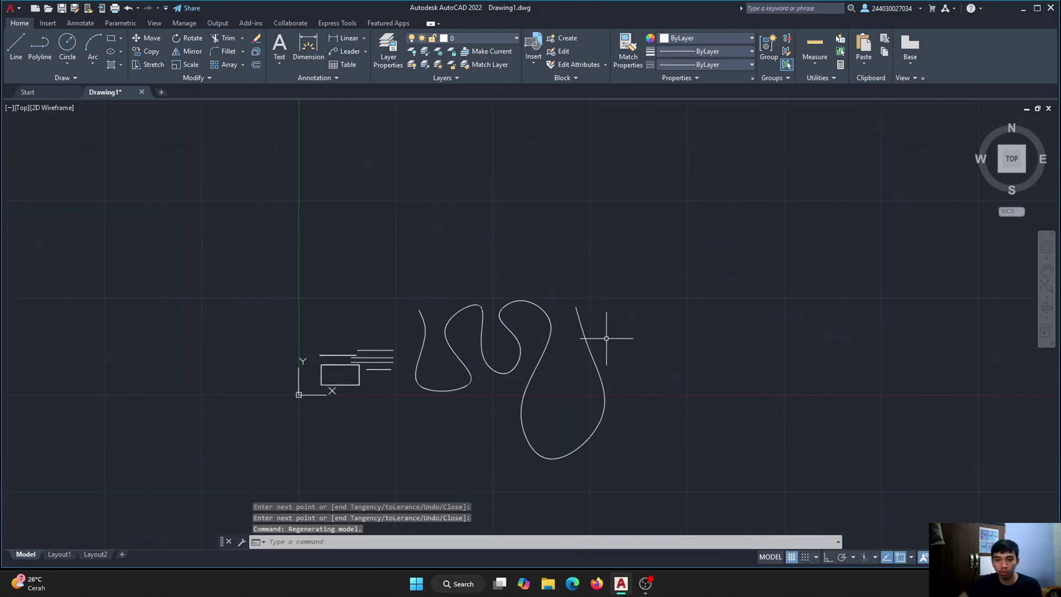
Select the winding spline and move its second fit point sideways toward the neighbouring bend
scroll(606, 338, "down", 4)
scroll(575, 332, "up", 7)
scroll(577, 339, "down", 3)
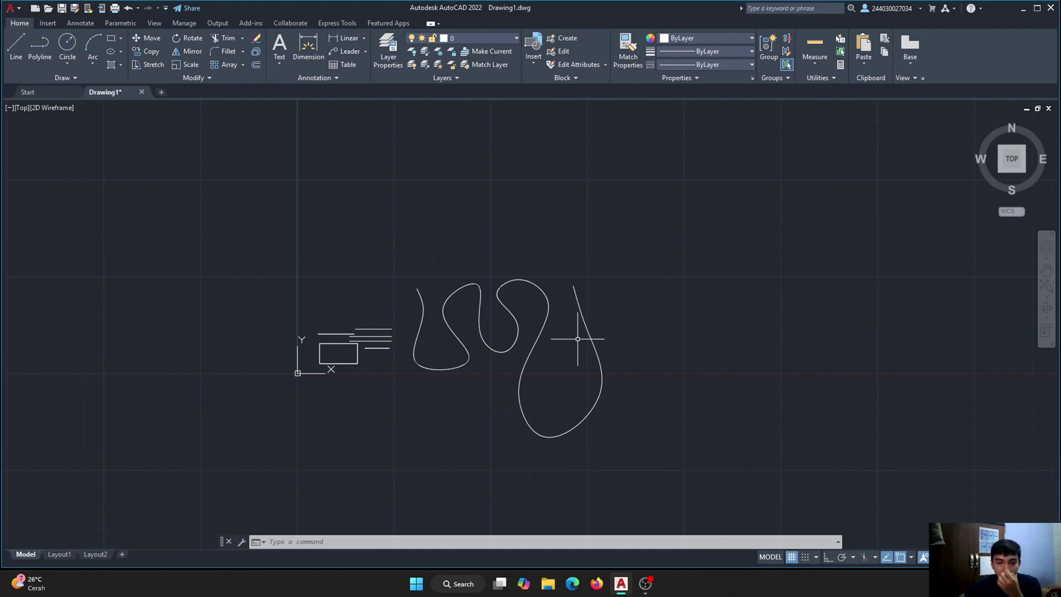
left_click(425, 308)
scroll(426, 304, "up", 5)
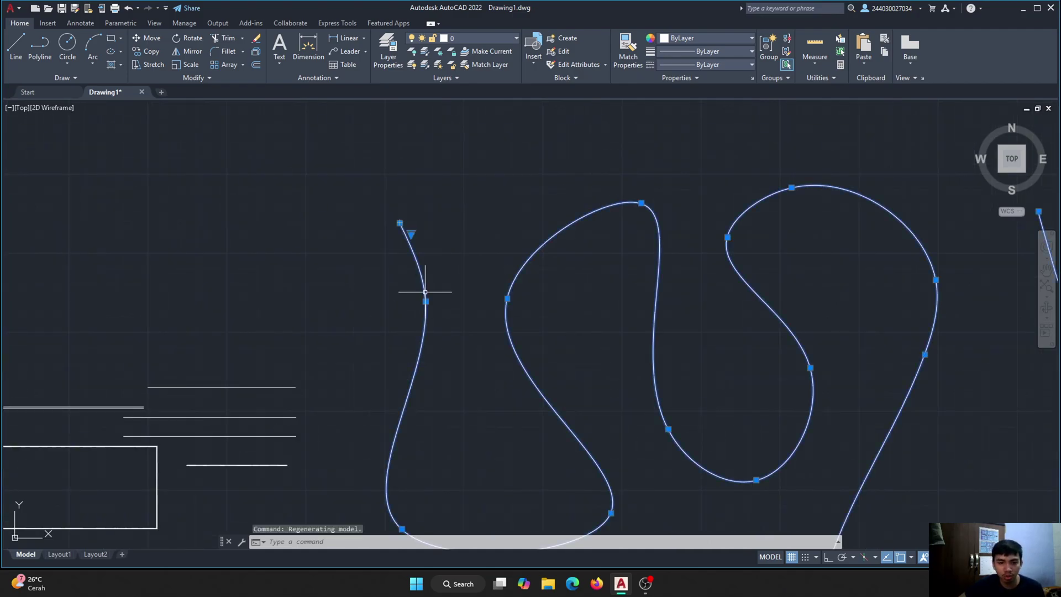
scroll(425, 291, "down", 2)
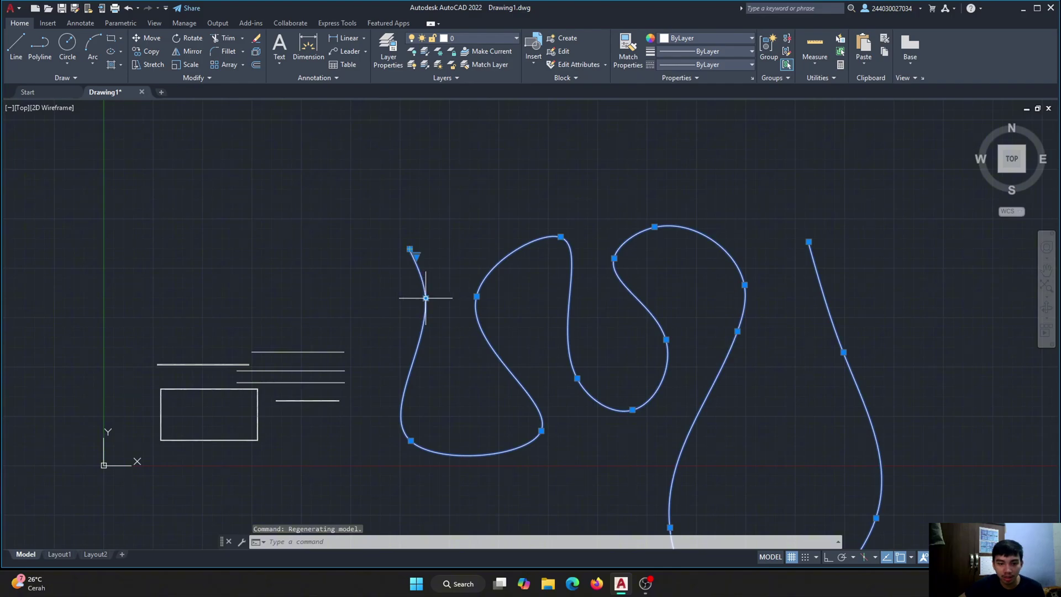
left_click(425, 298)
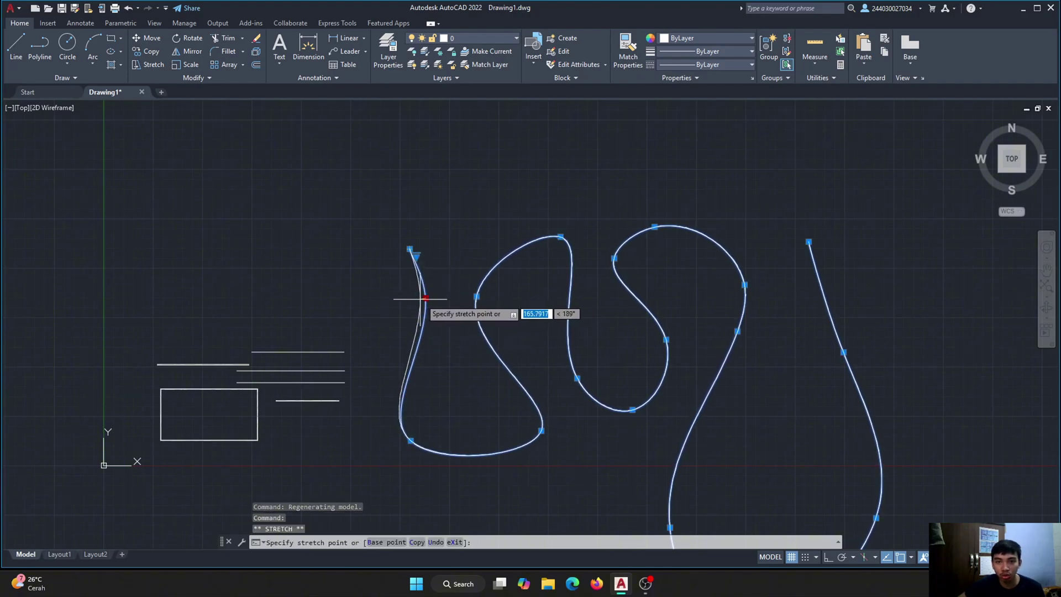
left_click(450, 294)
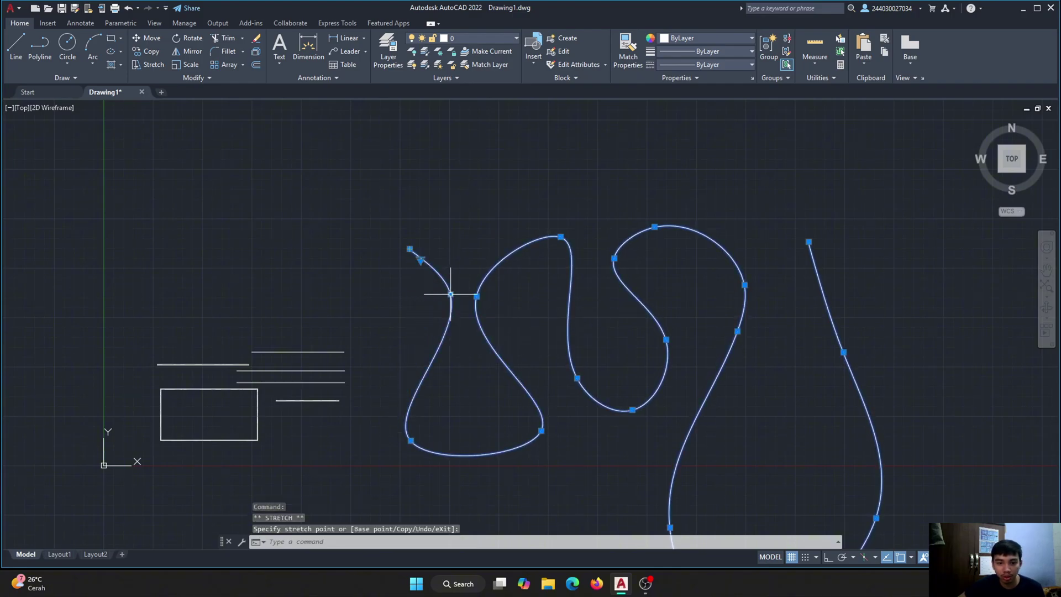
Reshape the spline's first lower loop by moving its two bottom fit points, and clear the selection
left_click(411, 440)
left_click(435, 425)
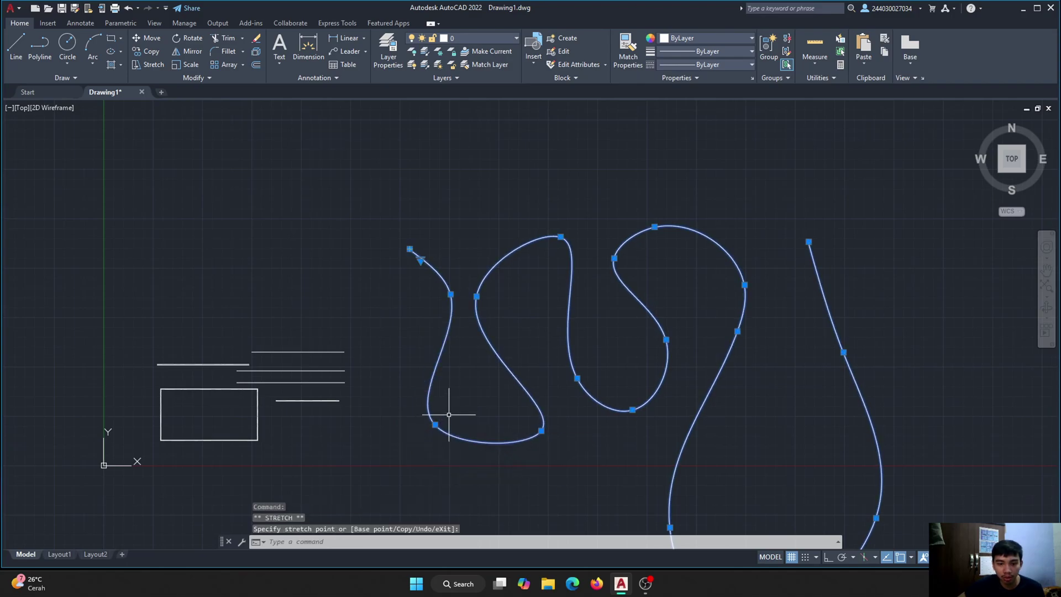
left_click(499, 408)
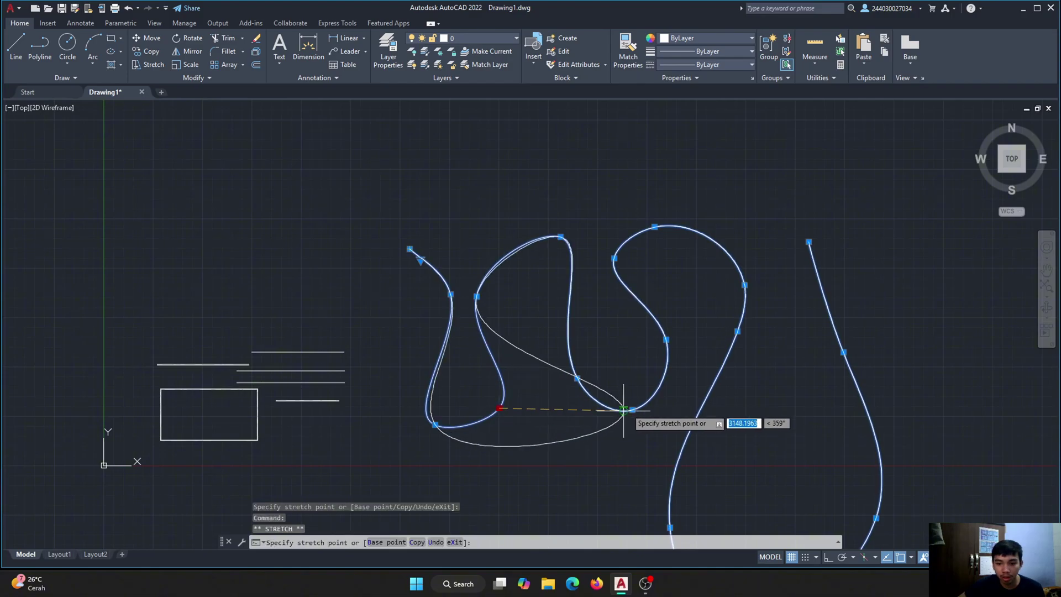
left_click(546, 439)
scroll(436, 420, "down", 4)
key("Escape")
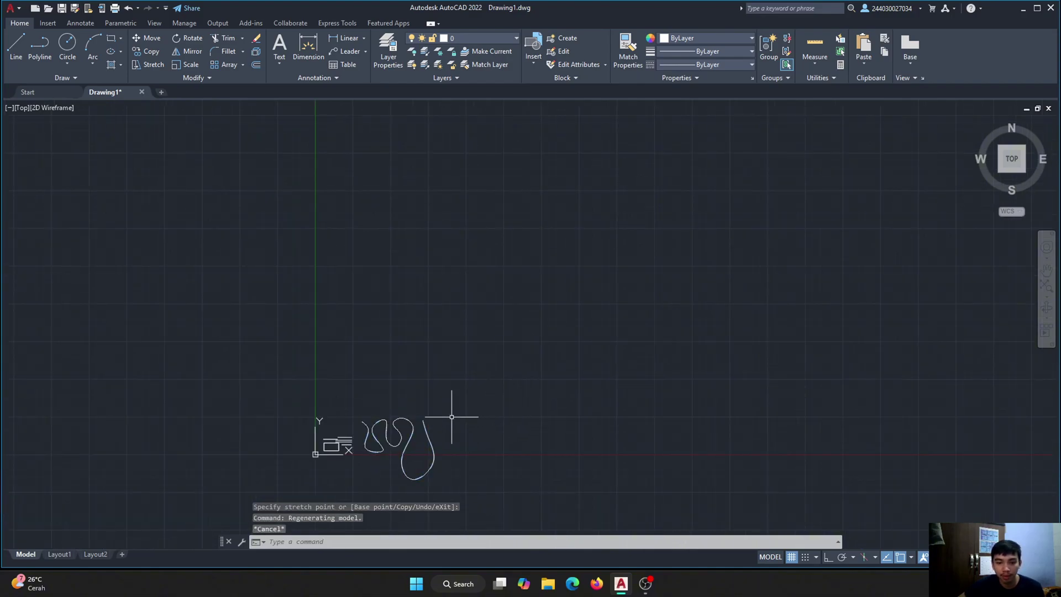
scroll(426, 398, "up", 2)
scroll(416, 393, "down", 2)
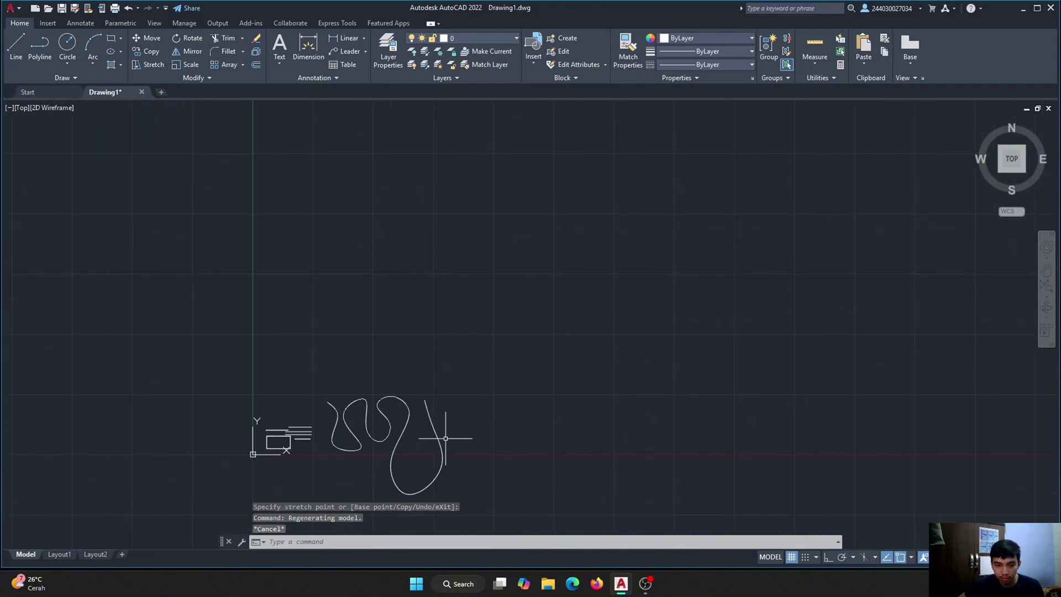
scroll(484, 404, "up", 4)
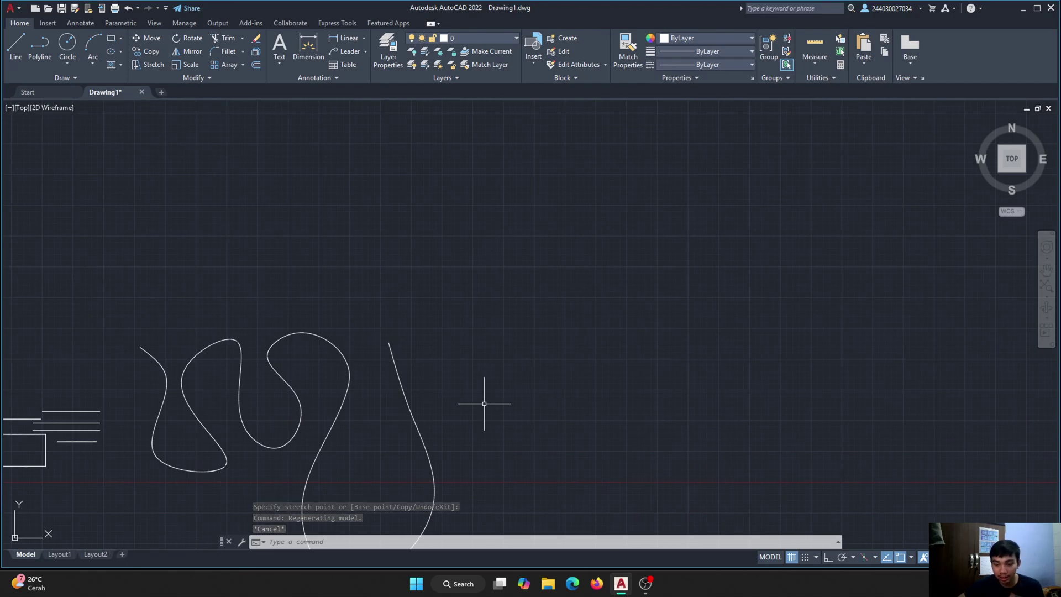
type("spl")
key("Return")
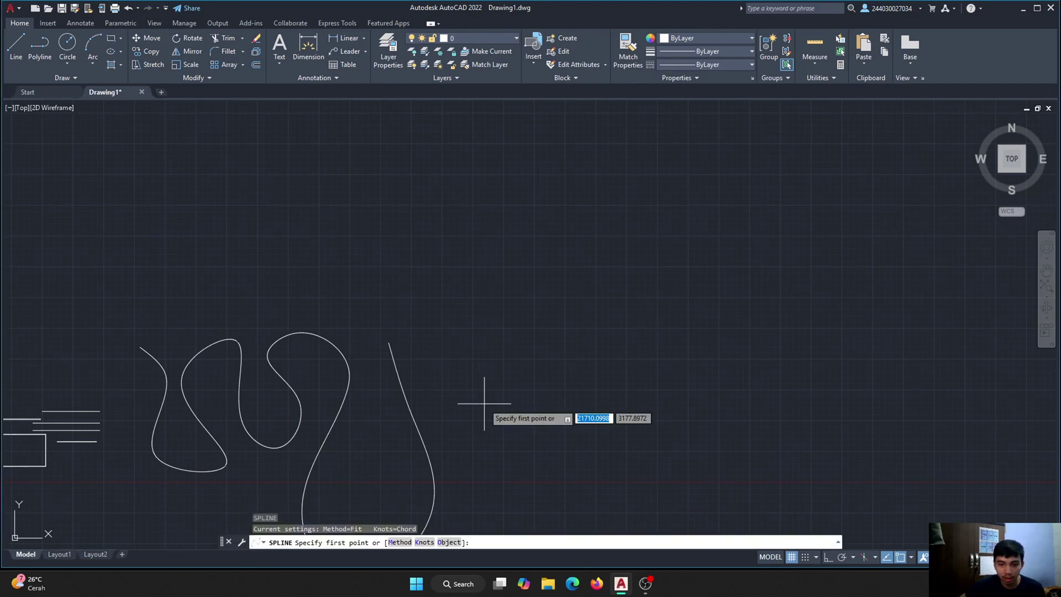
left_click(450, 288)
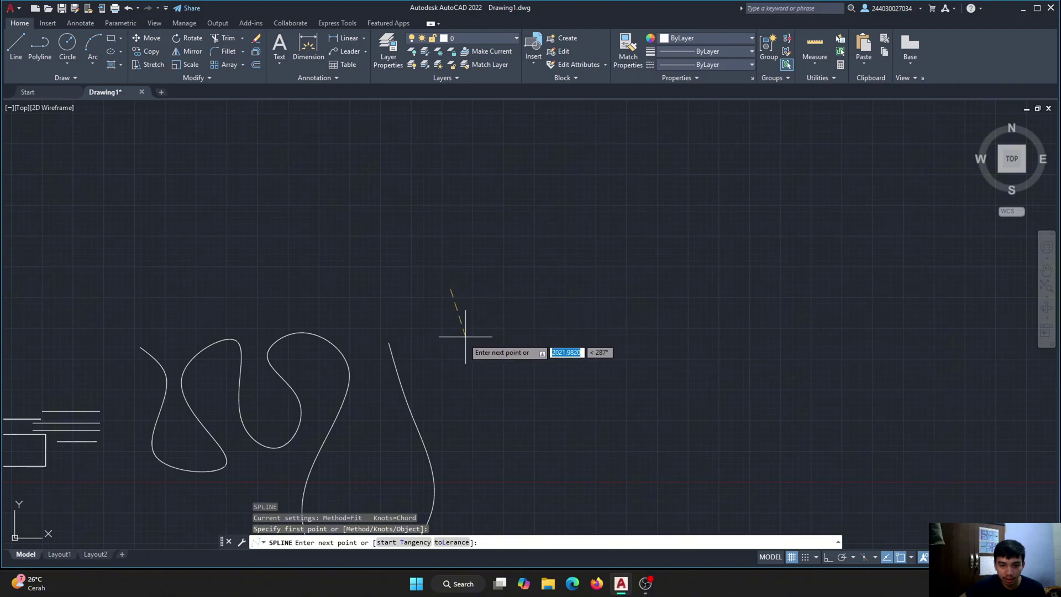
left_click(454, 297)
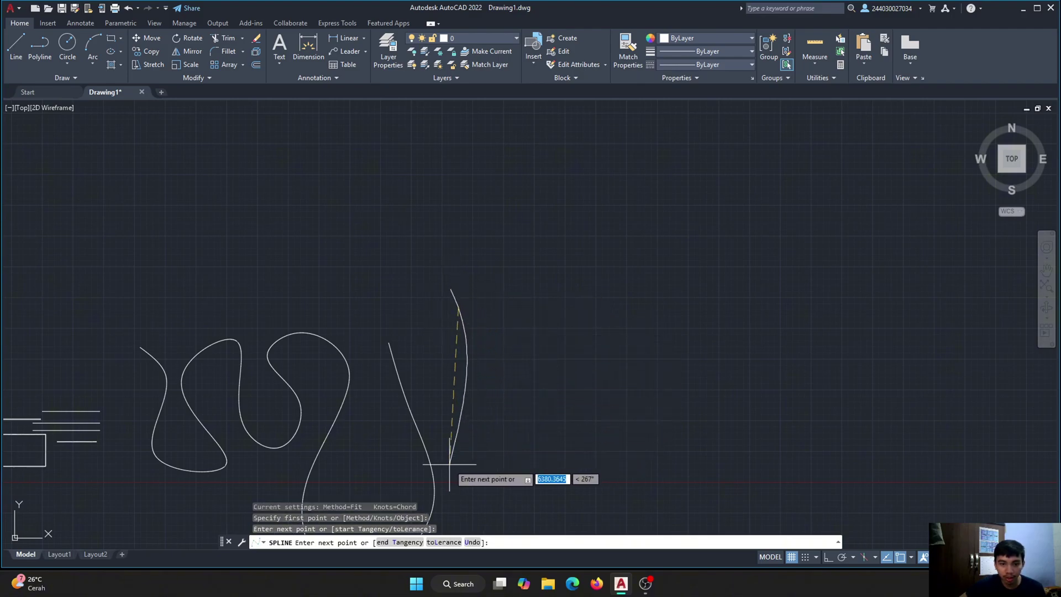
scroll(602, 331, "down", 4)
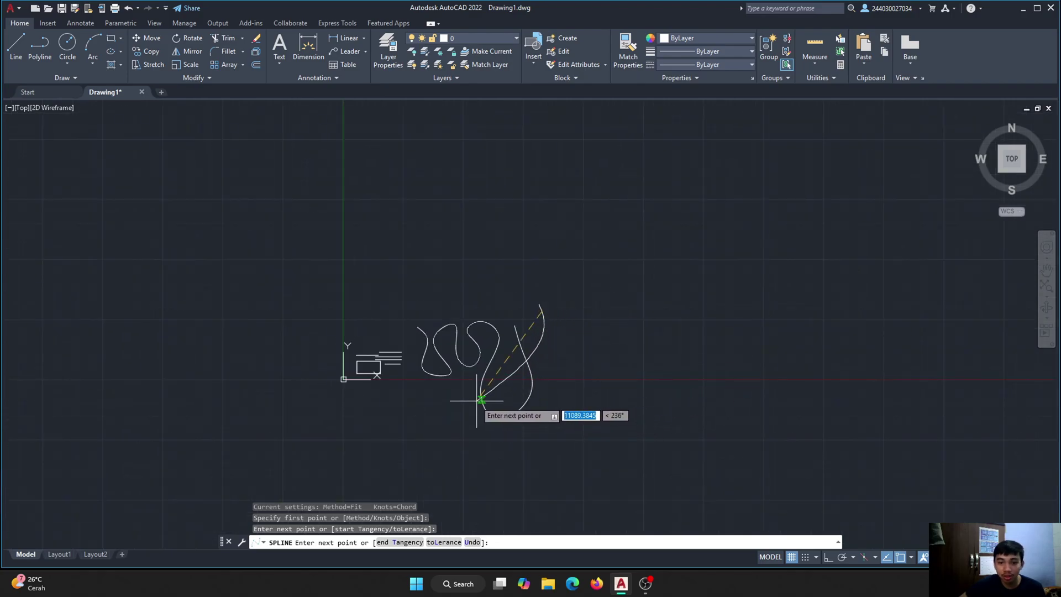
scroll(625, 350, "up", 2)
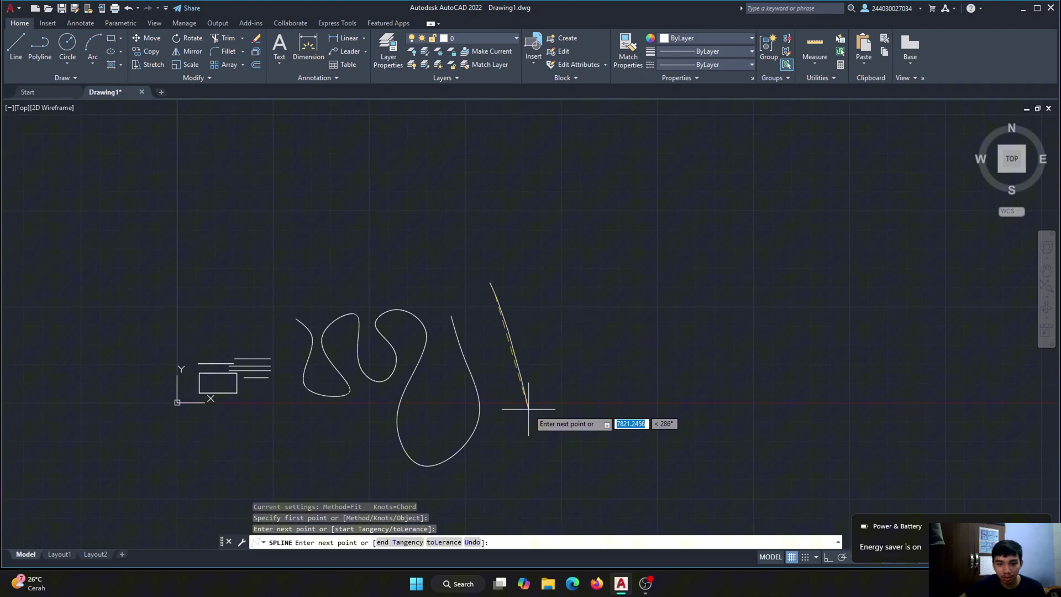
left_click(486, 391)
left_click(593, 394)
left_click(537, 329)
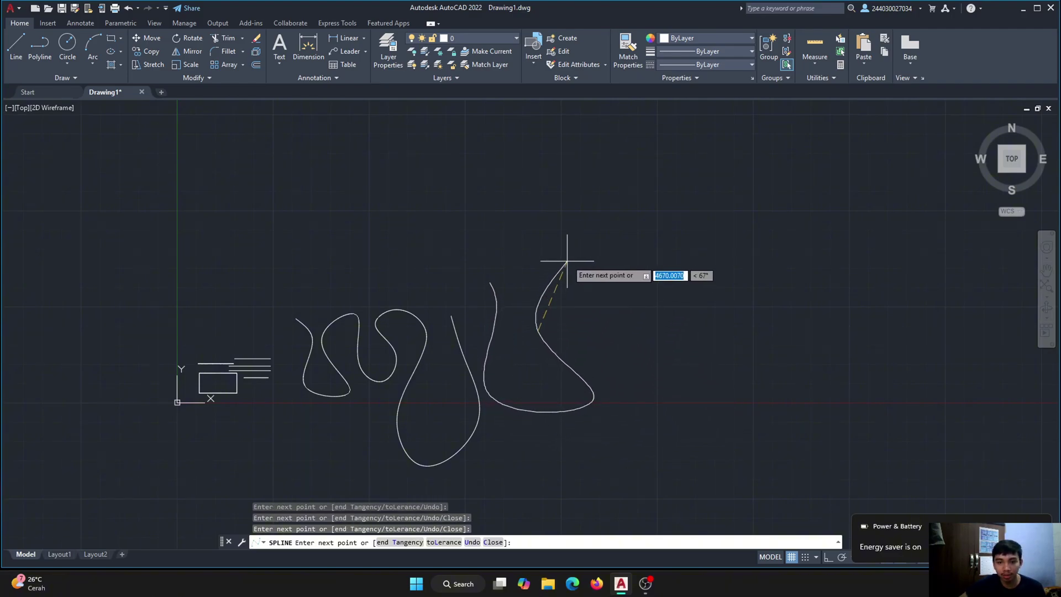
left_click(576, 252)
left_click(599, 309)
left_click(642, 347)
left_click(646, 280)
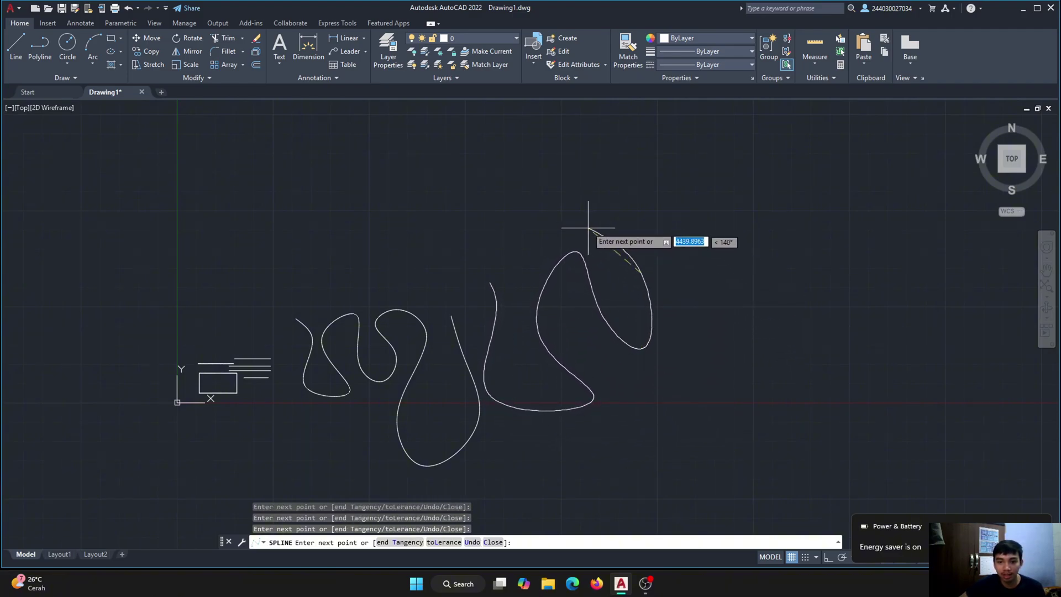
left_click(588, 223)
left_click(662, 189)
left_click(677, 246)
left_click(699, 311)
left_click(726, 237)
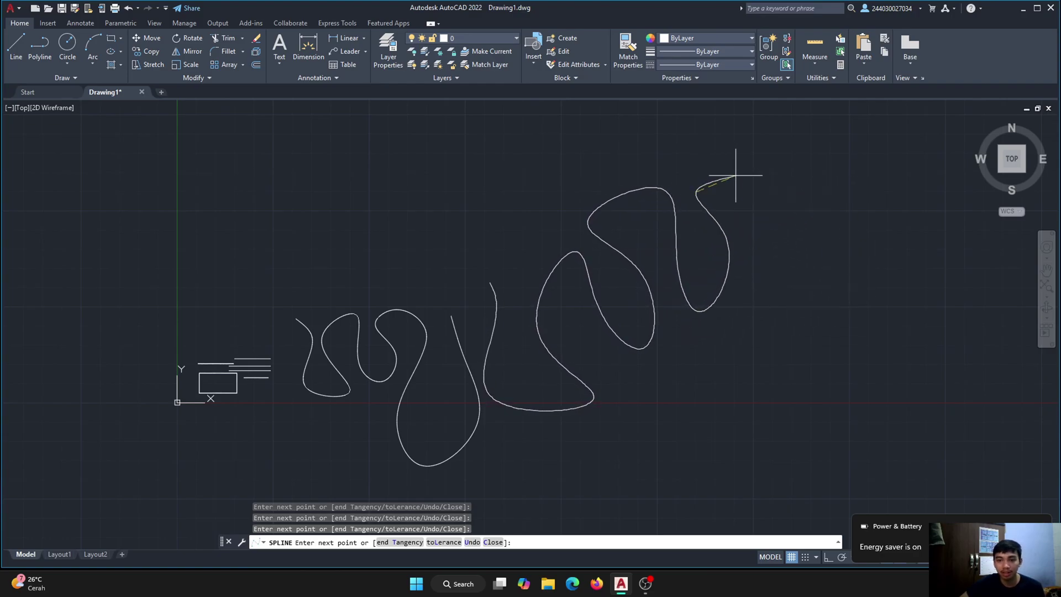
key("Escape")
Draw a straight line from the spline's start point to its end point to close the shape
scroll(369, 334, "up", 4)
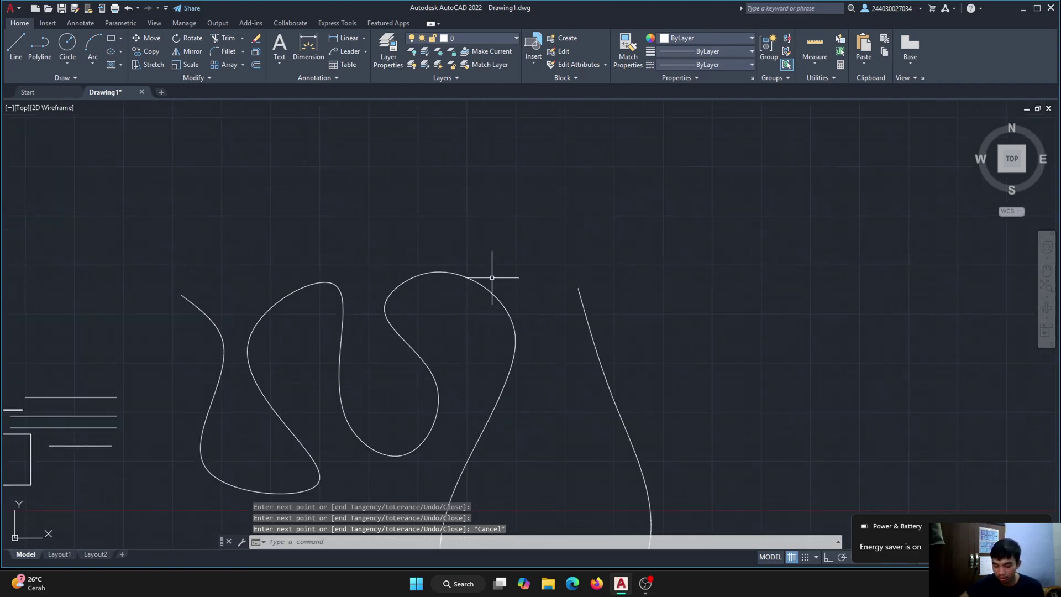
type("L")
key("Return")
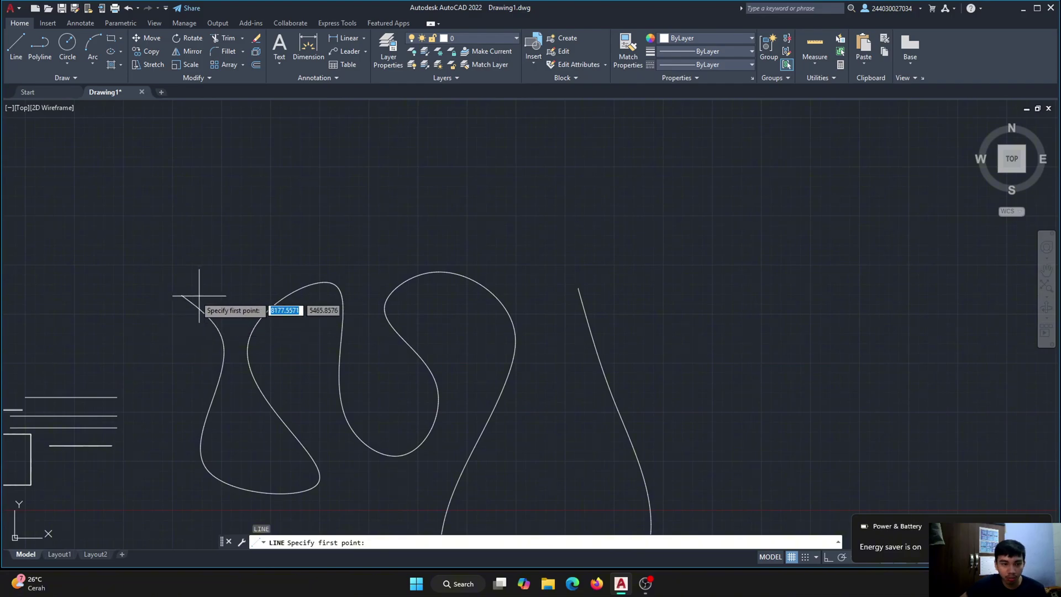
left_click(182, 295)
left_click(578, 288)
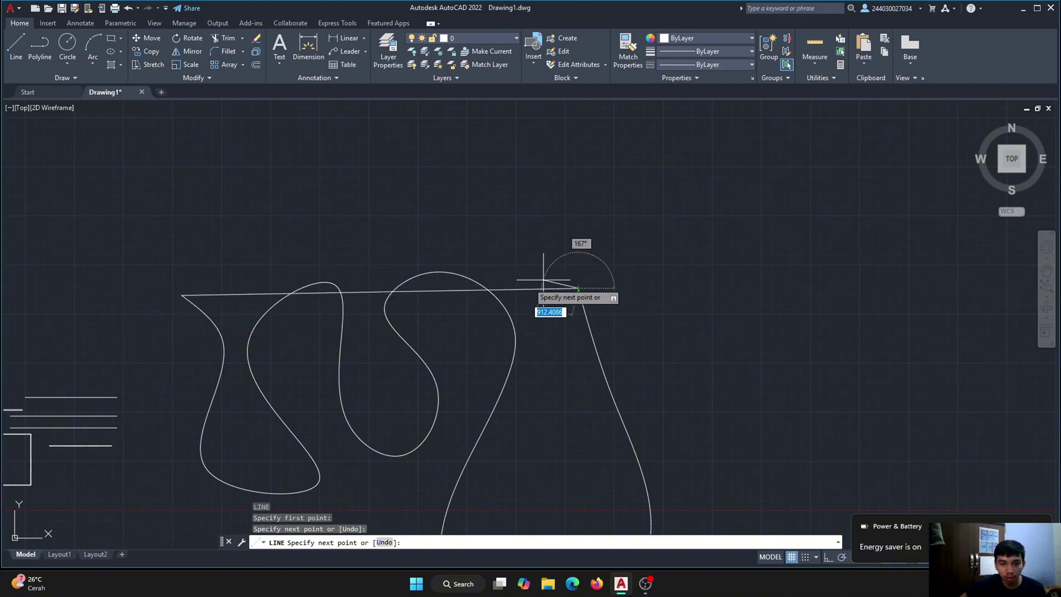
key("Escape")
Fill the large deep loop enclosed by the spline and its closing line with a SOLID hatch
scroll(434, 299, "down", 4)
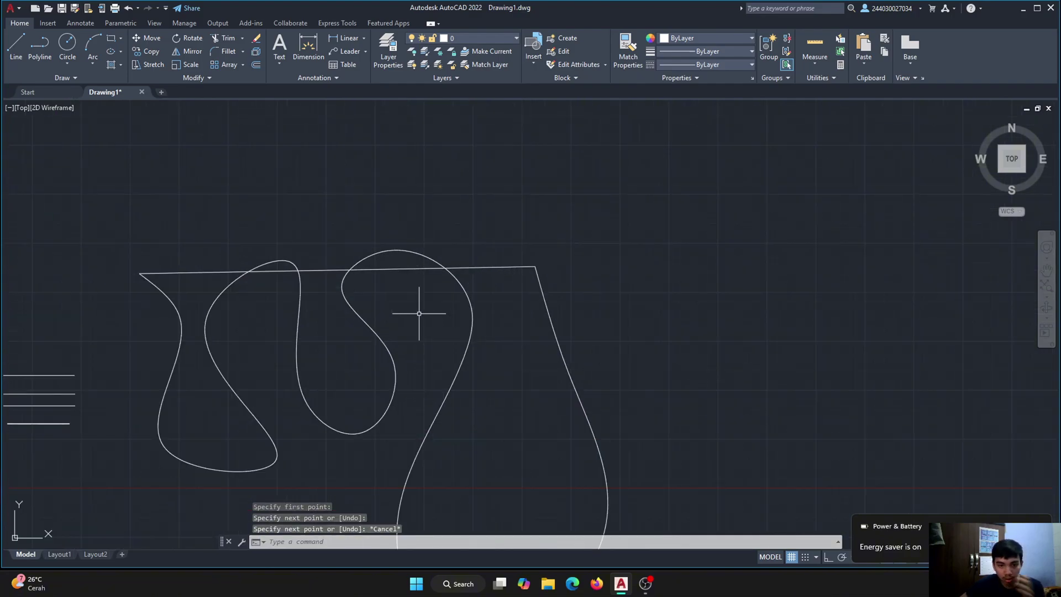
scroll(421, 308, "up", 4)
scroll(277, 210, "down", 2)
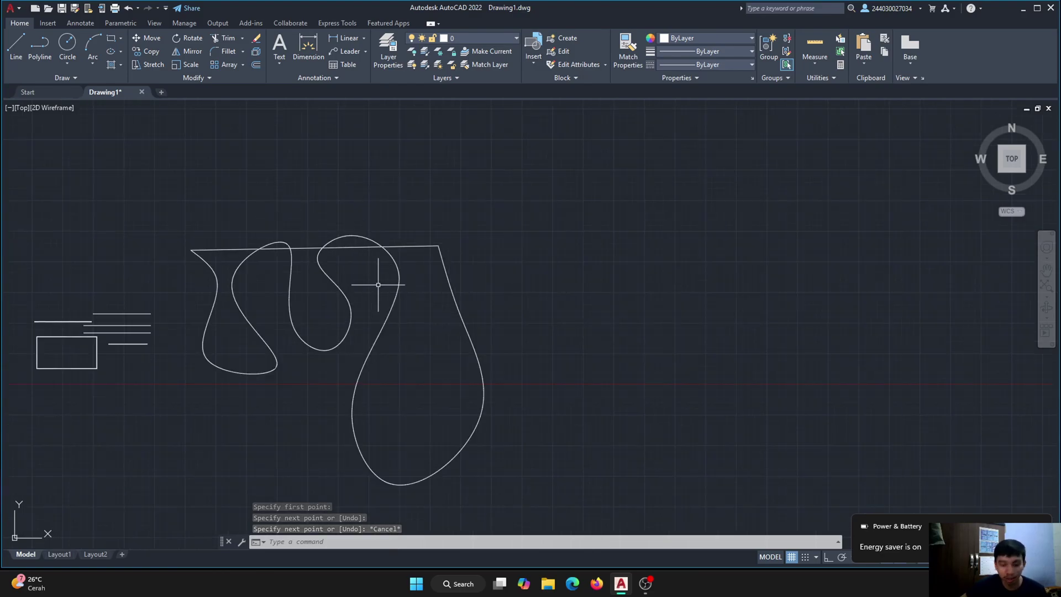
type("h")
key("Return")
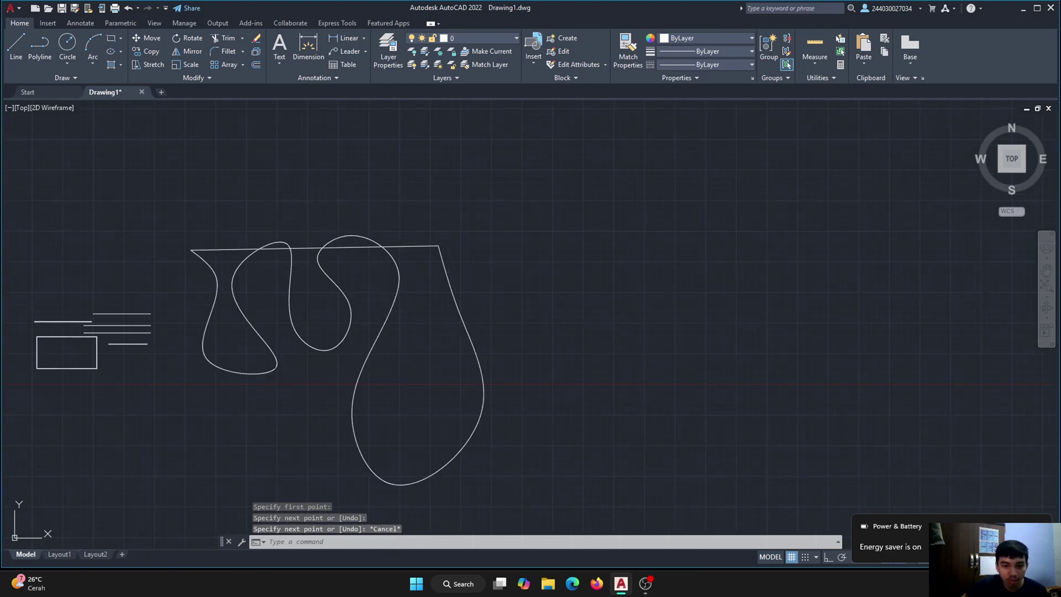
left_click(410, 321)
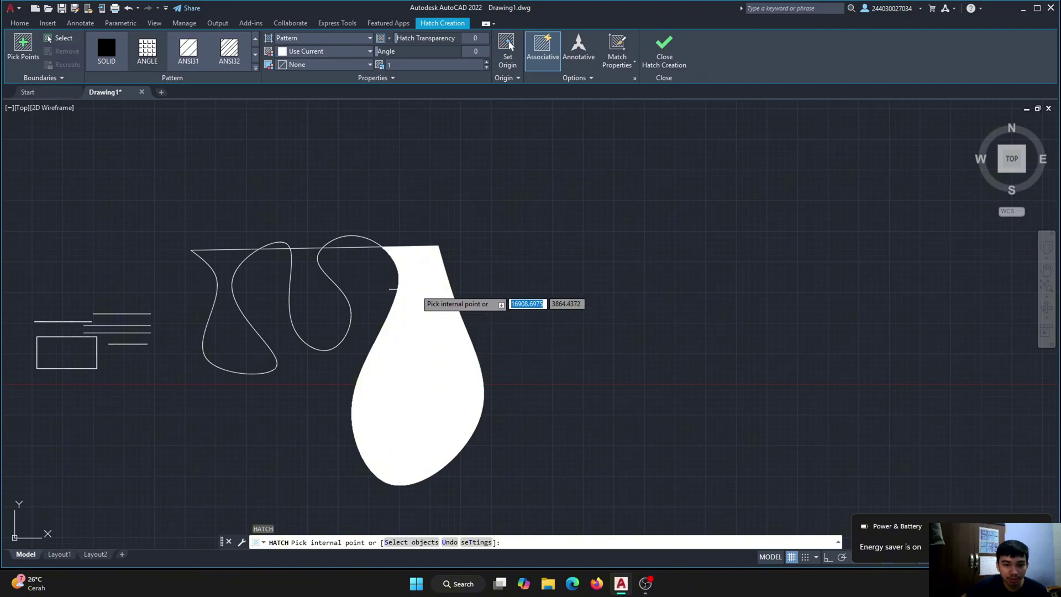
scroll(312, 277, "up", 4)
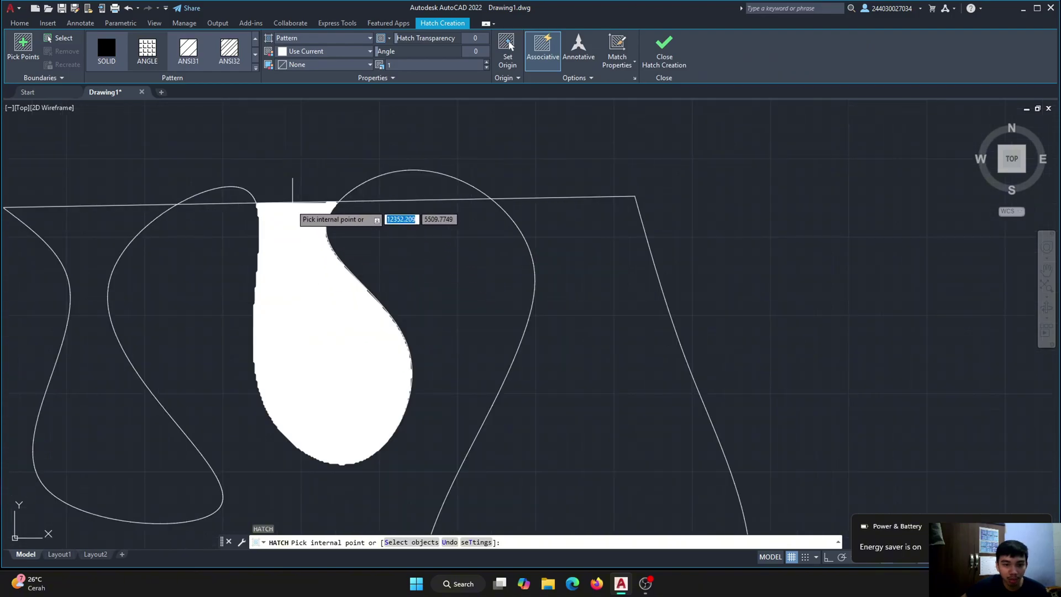
scroll(362, 224, "down", 2)
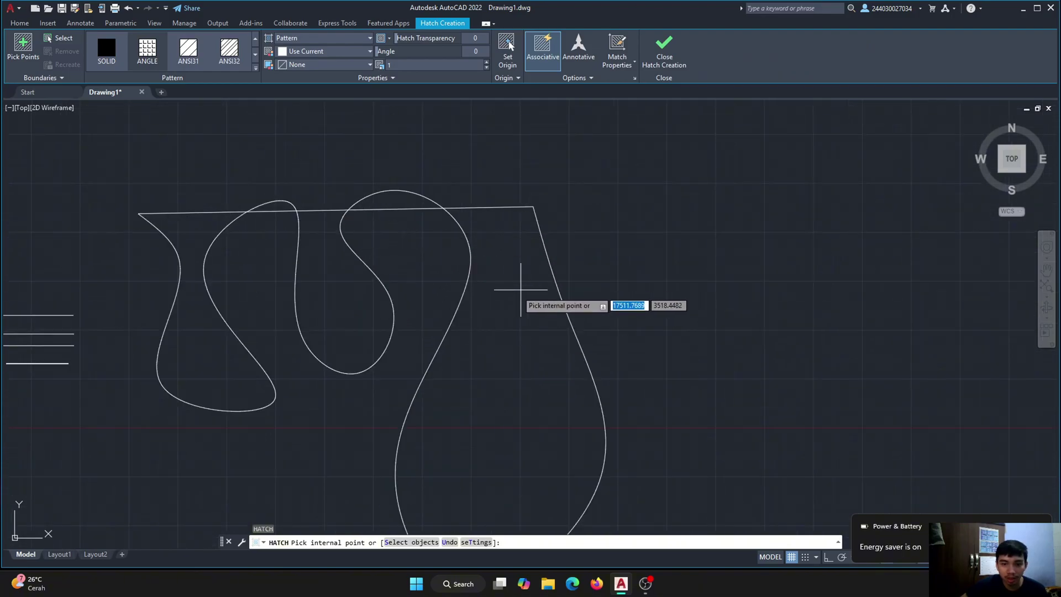
scroll(514, 276, "down", 2)
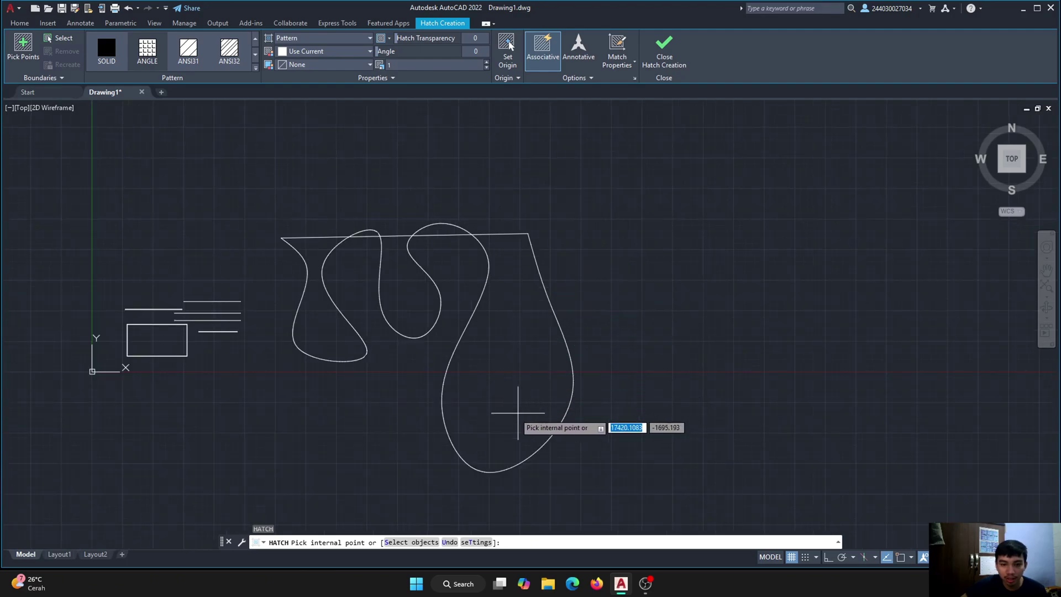
left_click(526, 401)
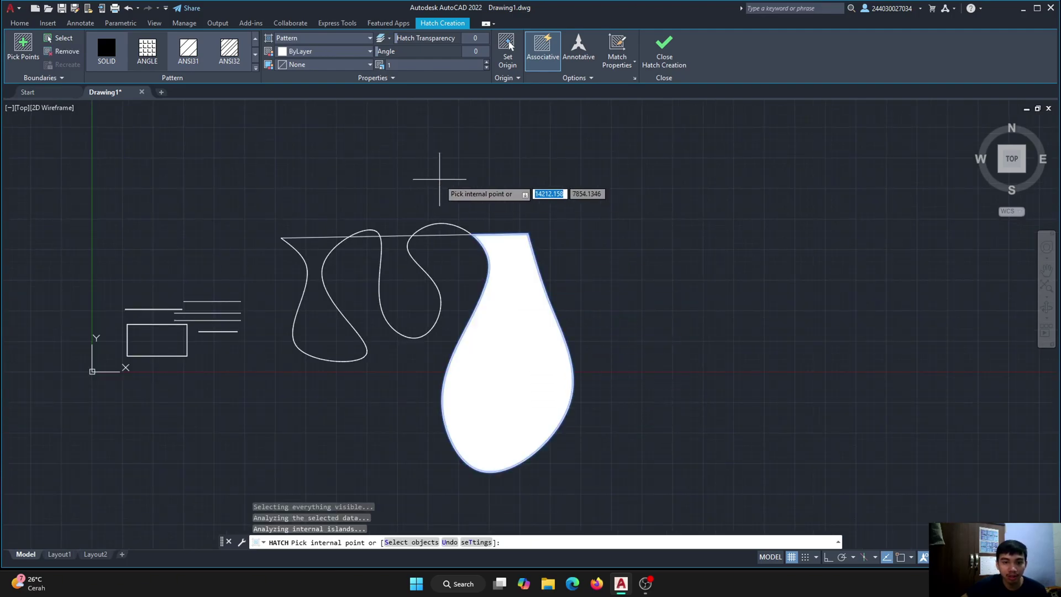
key("Escape")
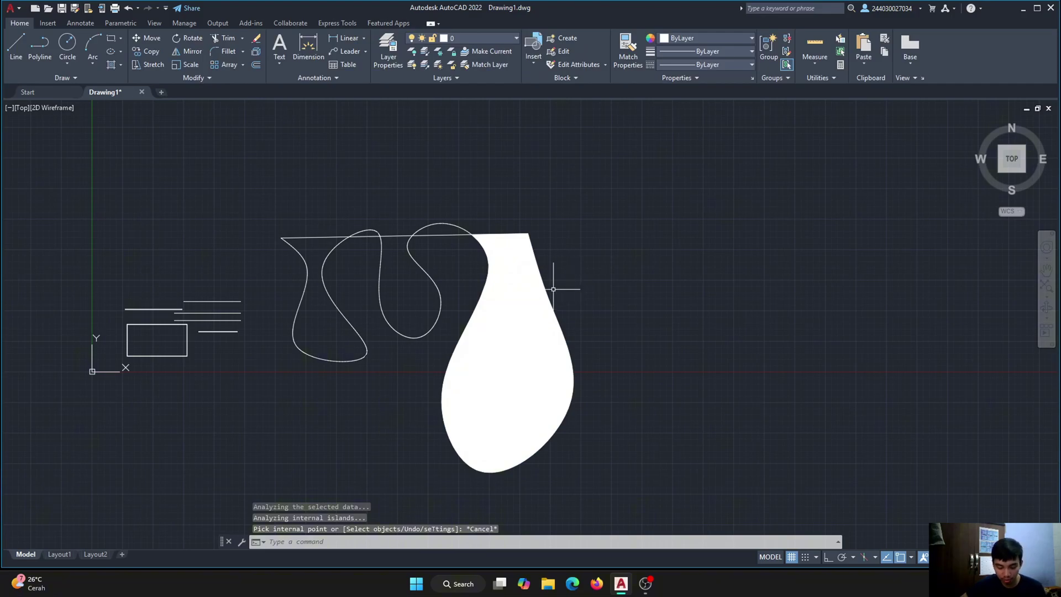
Undo the solid hatch in the spline's large deep loop
key("ctrl+z")
scroll(491, 299, "down", 5)
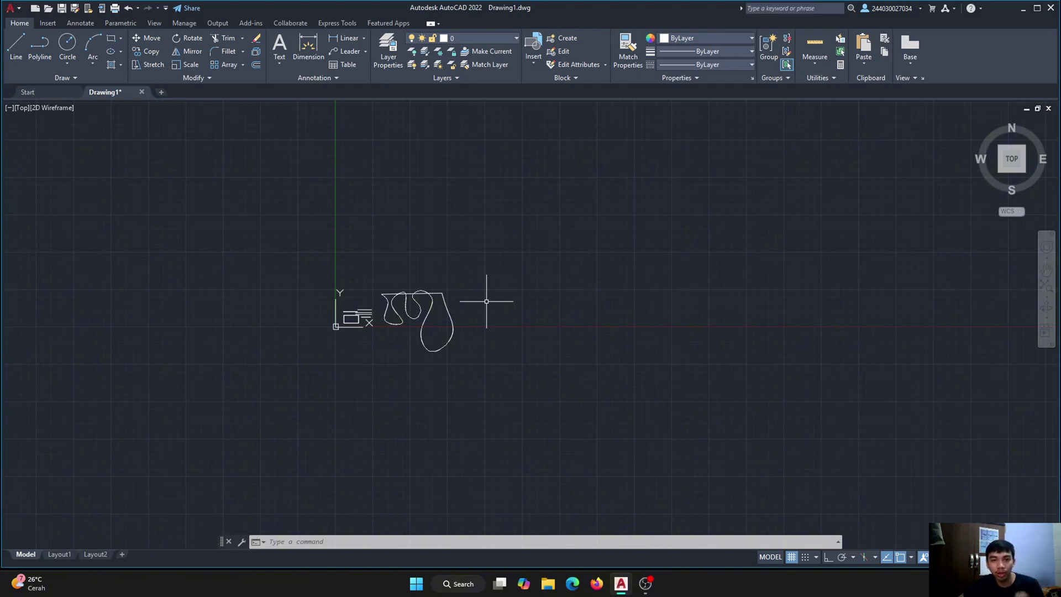
scroll(420, 338, "up", 1)
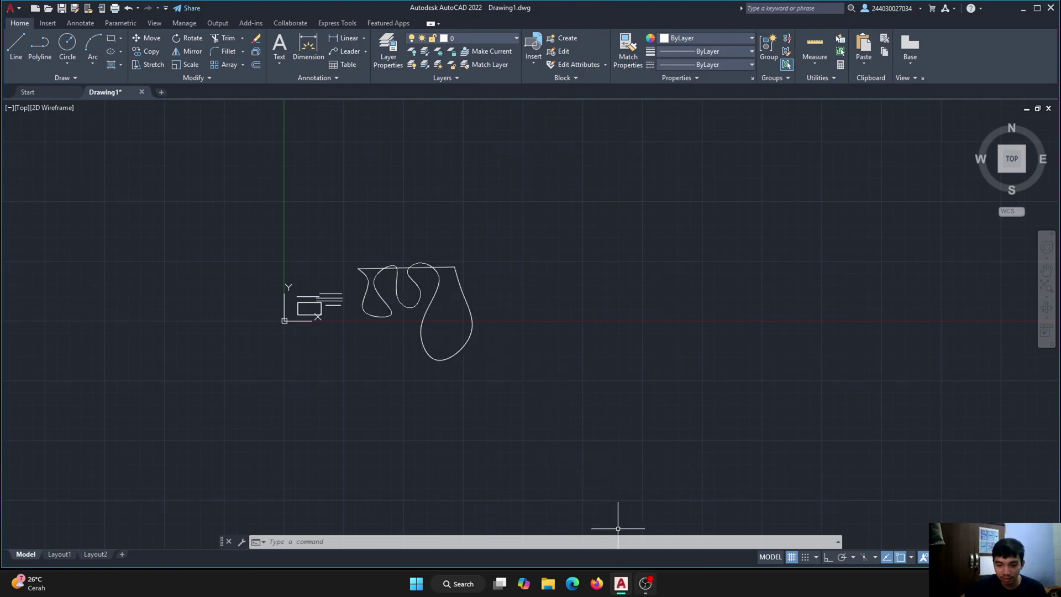
left_click(646, 583)
left_click(927, 462)
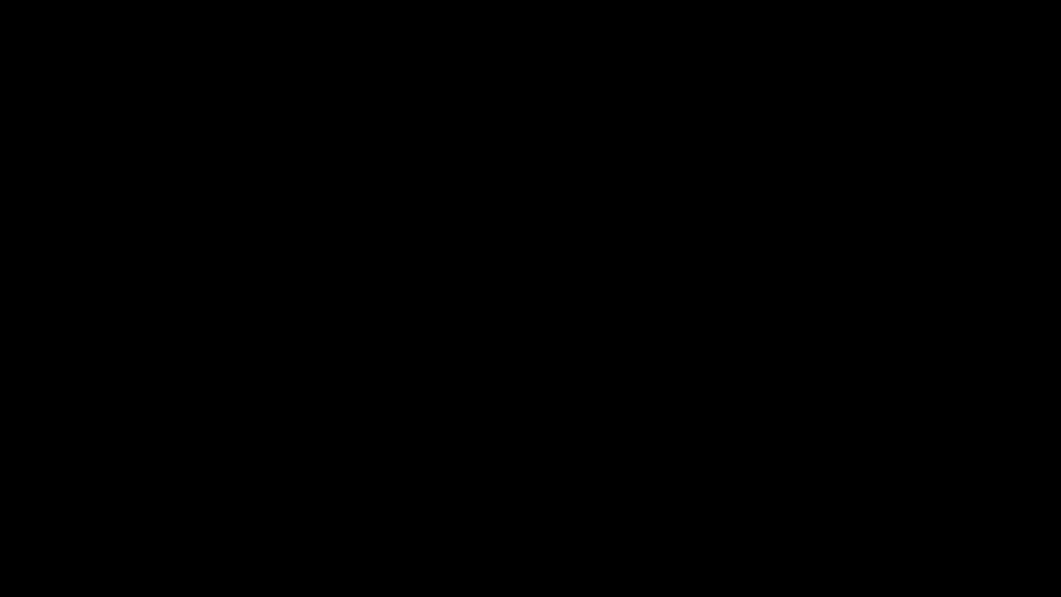